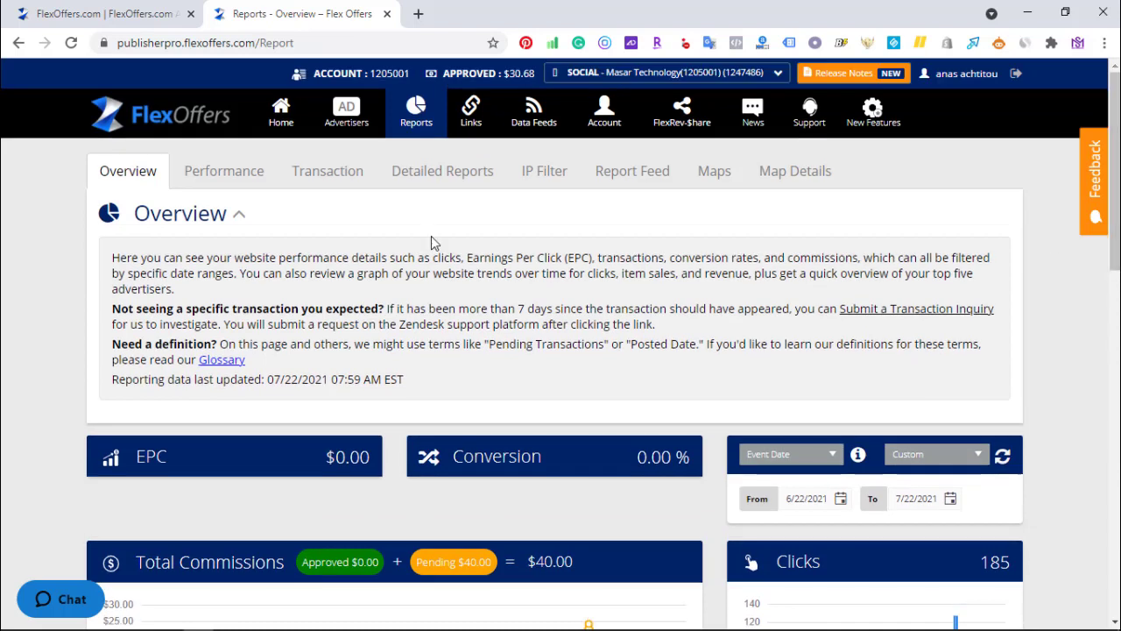
- Open the Transaction Details report, set its date range to Last Month and view the resulting orders
click(317, 179)
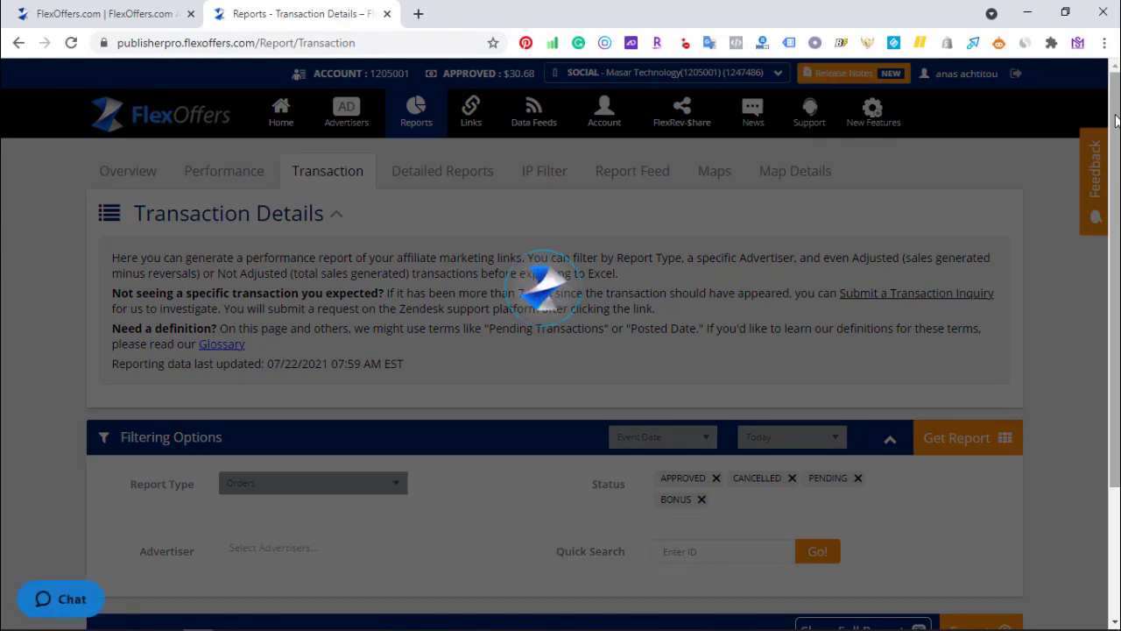
drag(1117, 122, 1117, 142)
scroll(811, 235, down, 3)
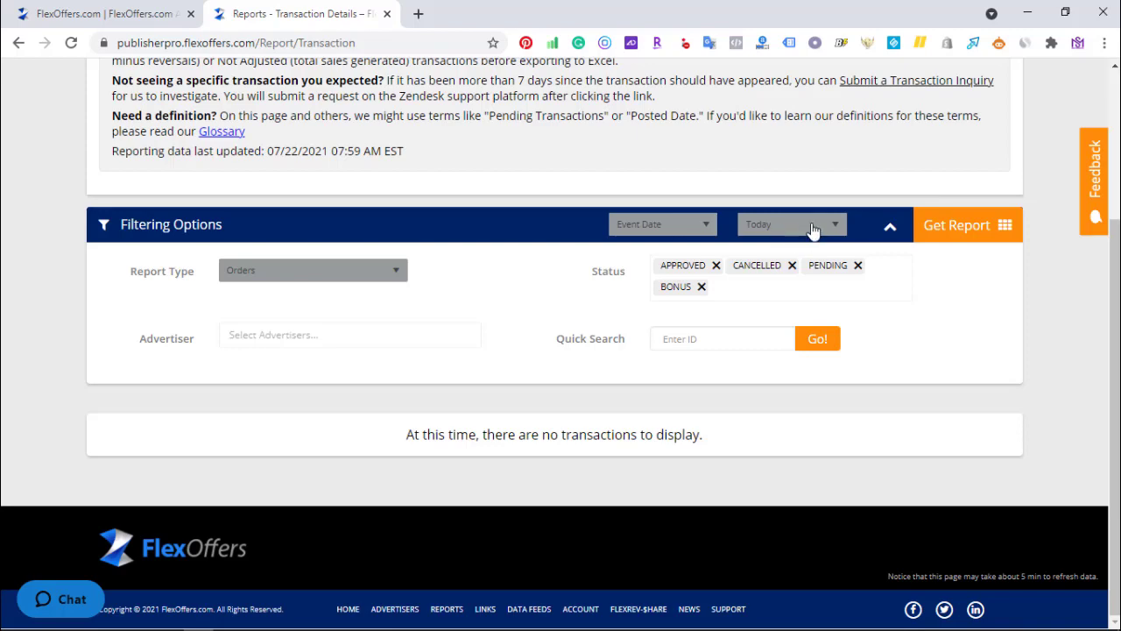
click(813, 229)
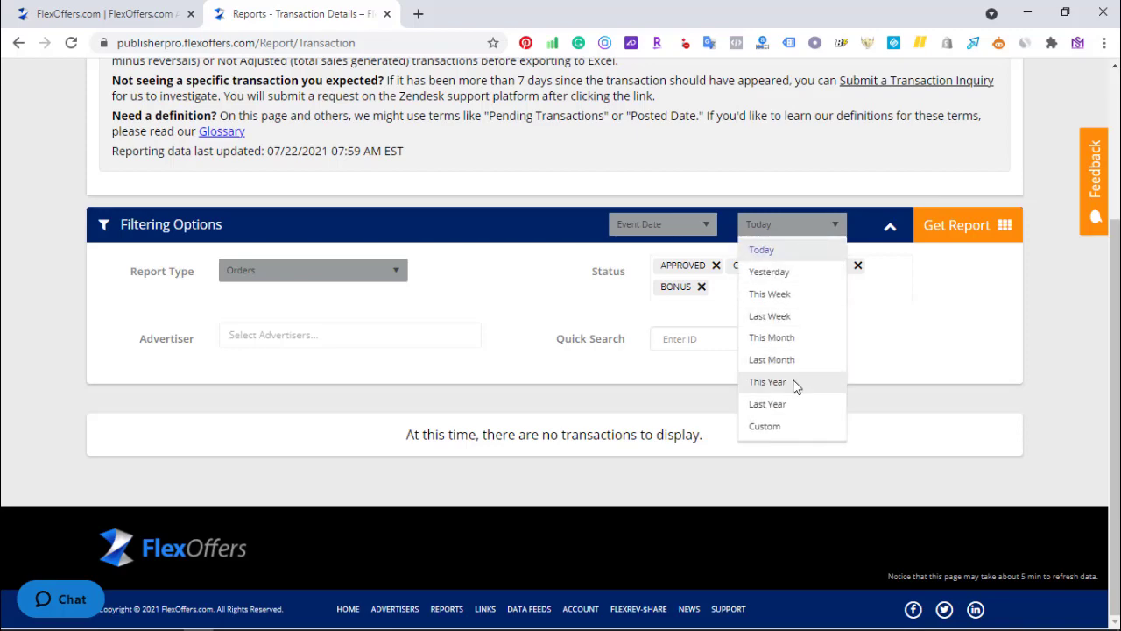
click(772, 360)
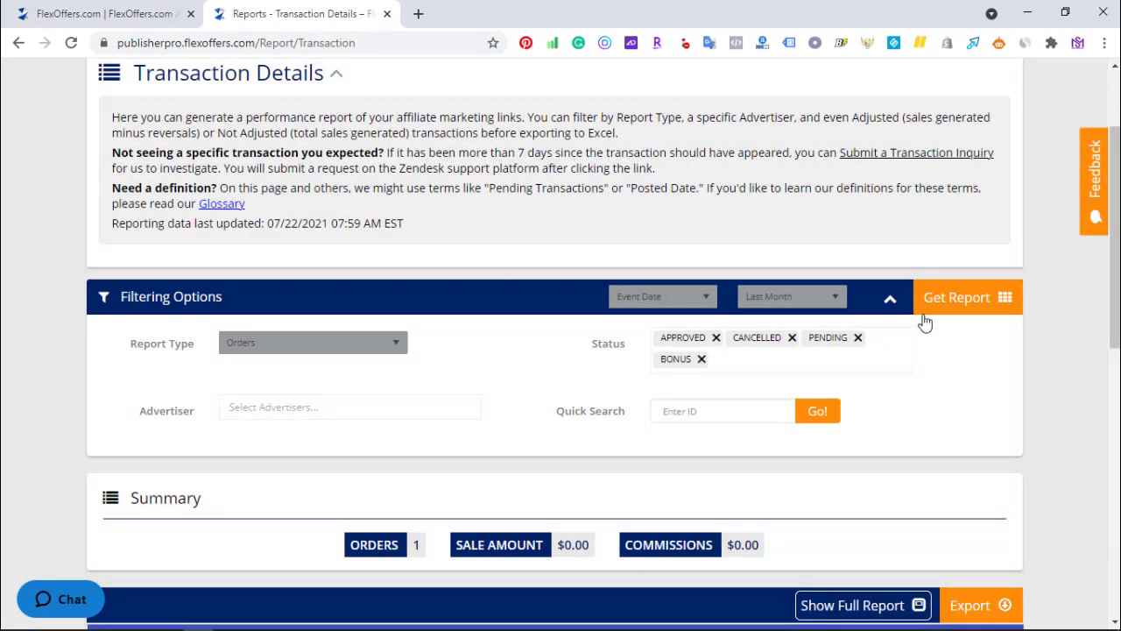
drag(1115, 237, 1115, 366)
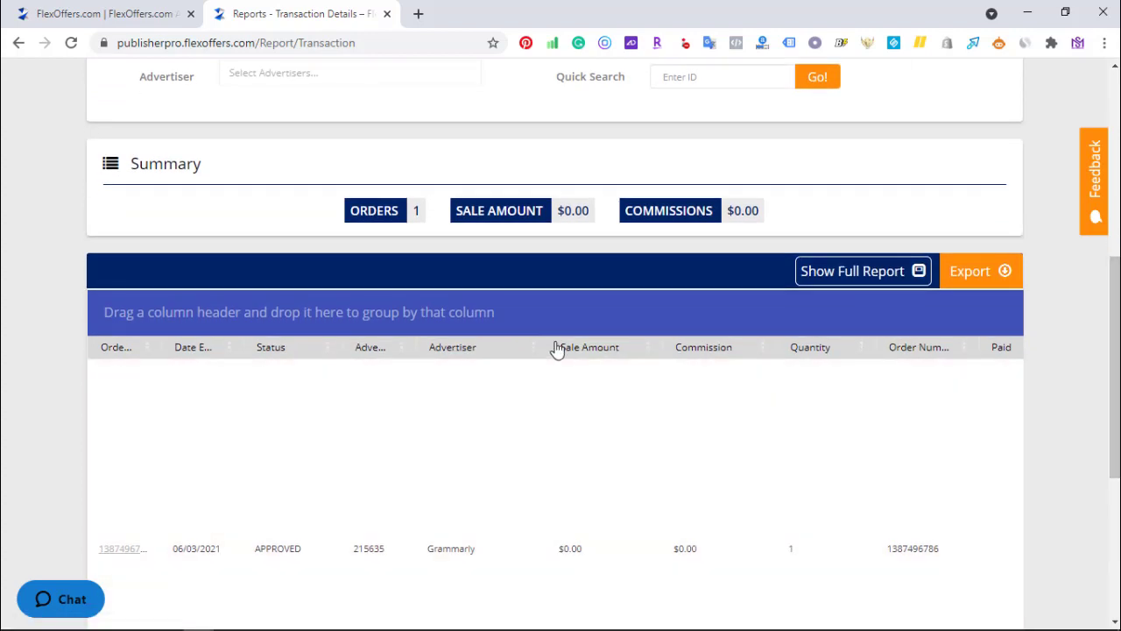
- Set the transaction report's date range to Last Week and bring up the list of its transactions
drag(1115, 394, 1114, 311)
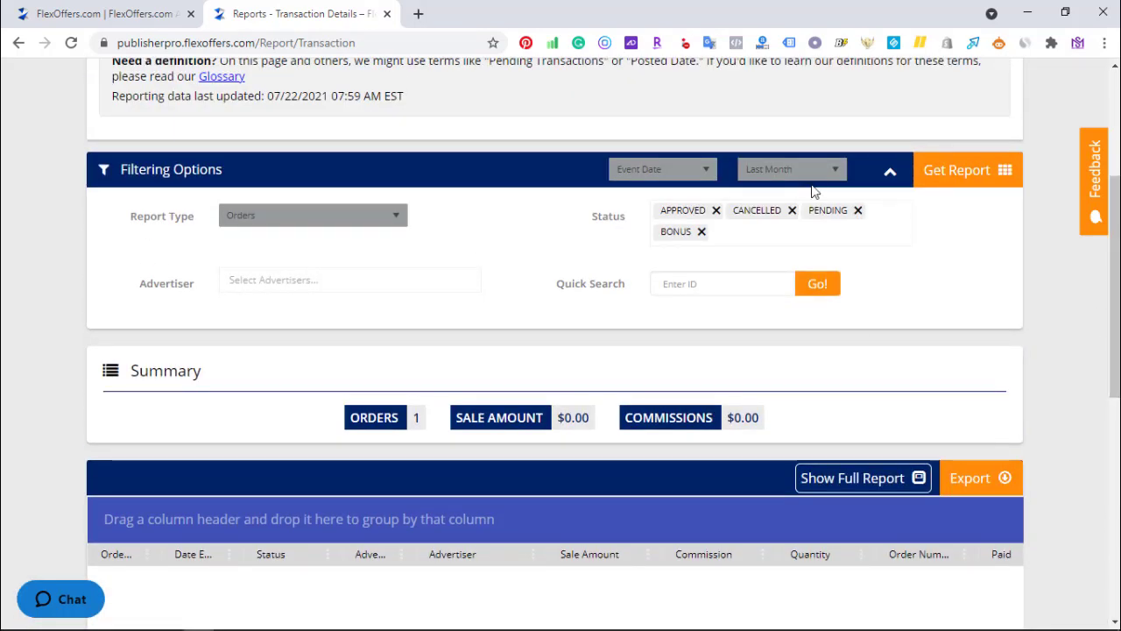
click(832, 169)
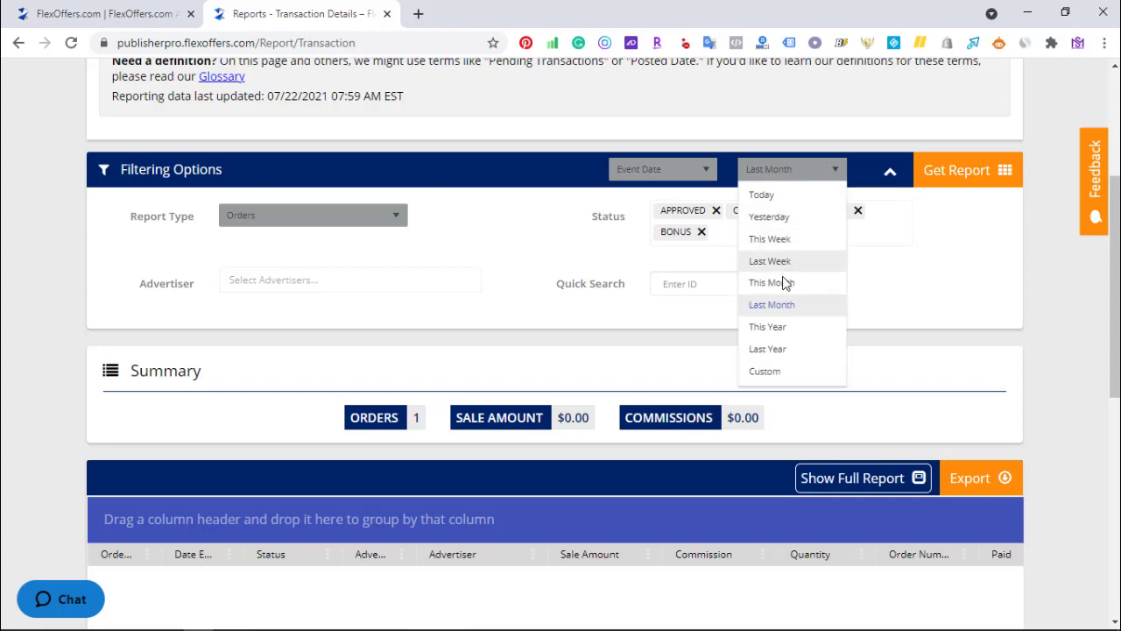
click(770, 261)
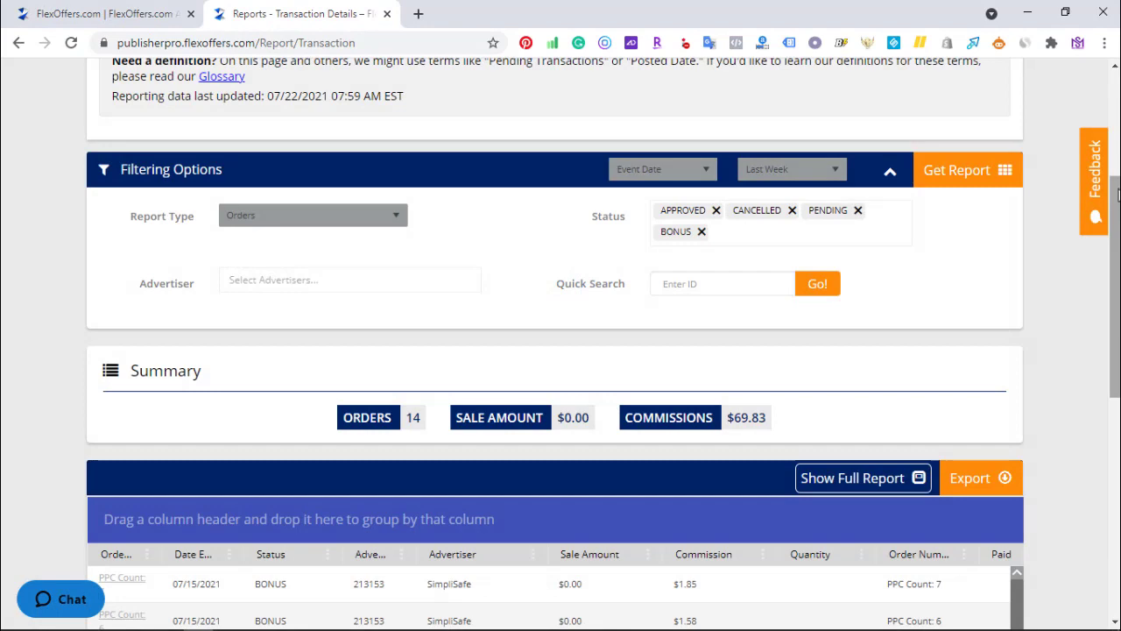
drag(1116, 195, 1116, 351)
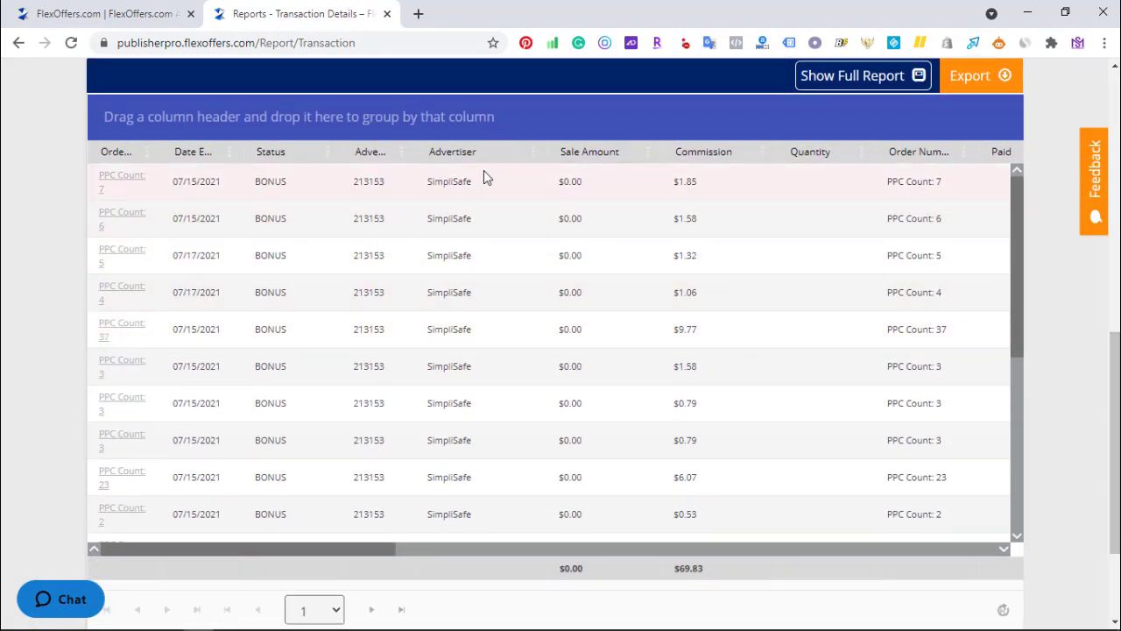
- Examine the advertiser, commission and PPC count of the listed transactions through the end of the table
double_click(436, 184)
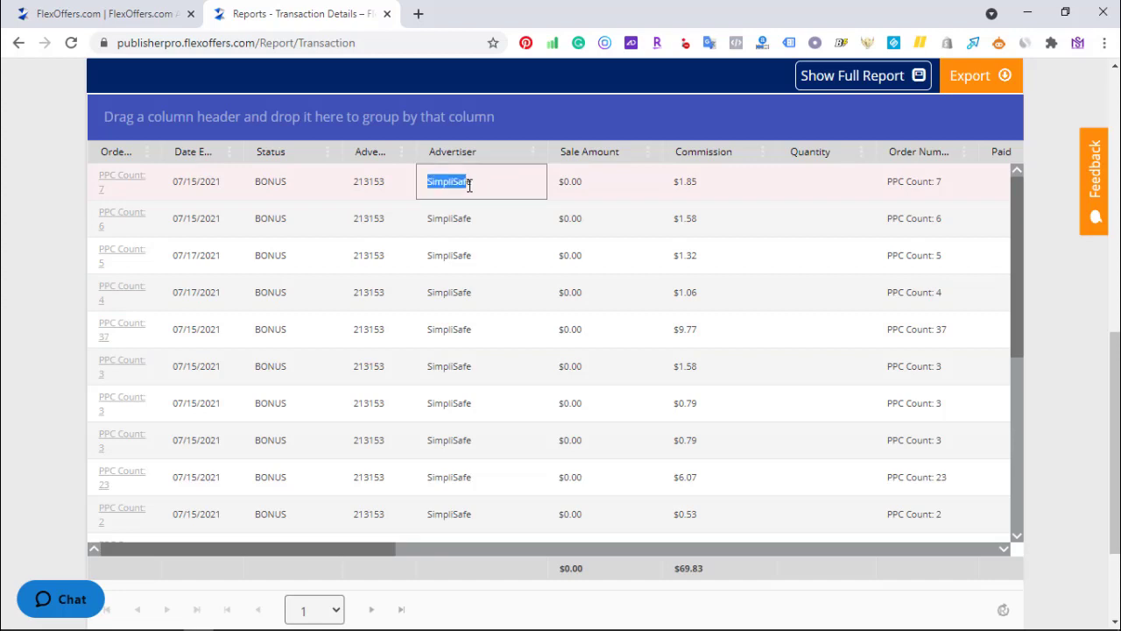
double_click(685, 183)
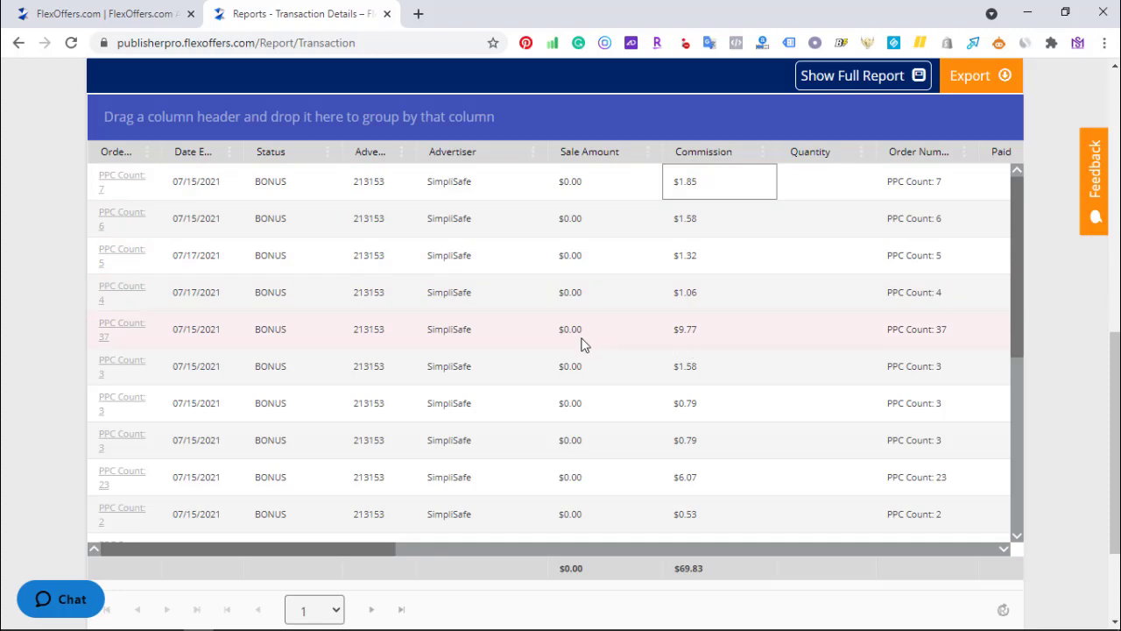
double_click(683, 333)
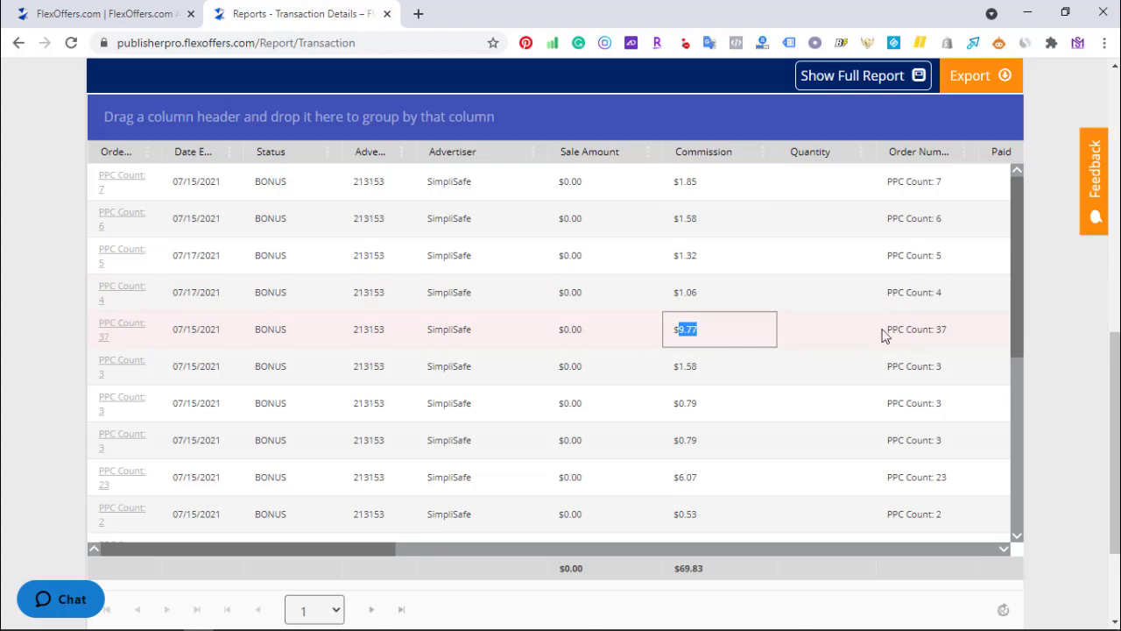
drag(884, 336, 893, 333)
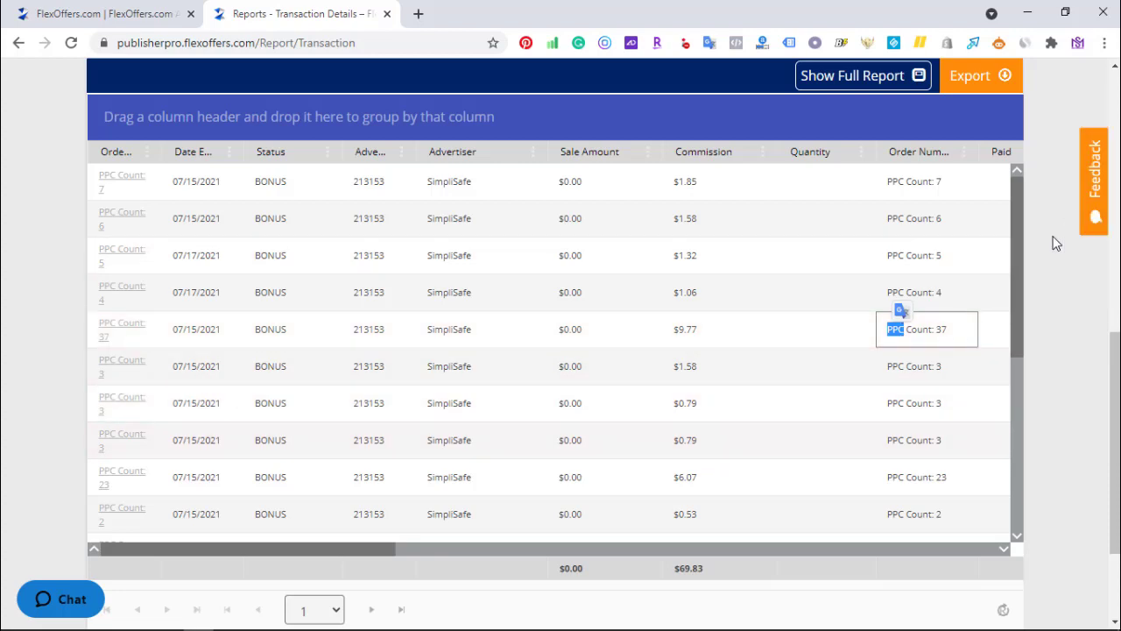
drag(1012, 267, 1006, 456)
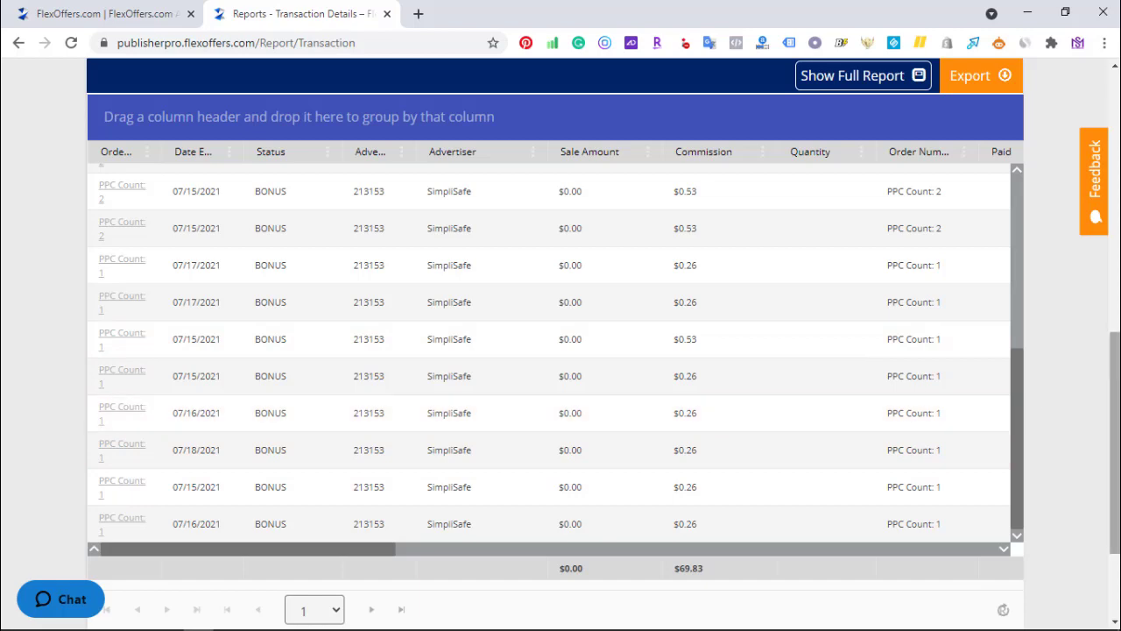
- Visit the Detailed Reports, Links and account Payment Settings pages, and show the available payment pages
drag(1115, 416, 1114, 158)
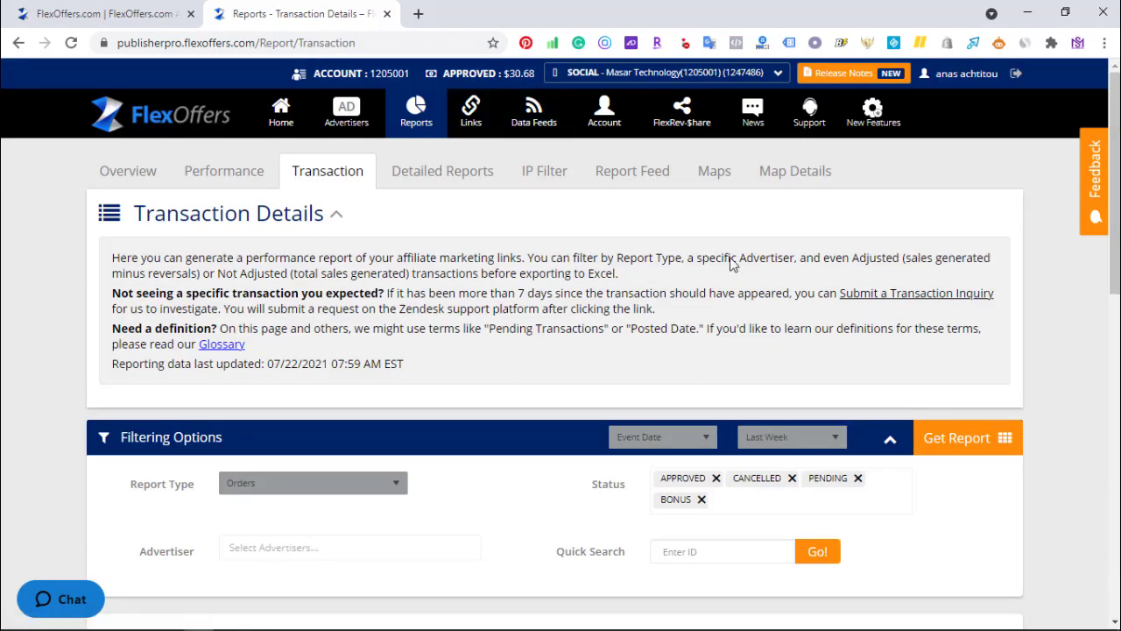
click(443, 172)
click(471, 119)
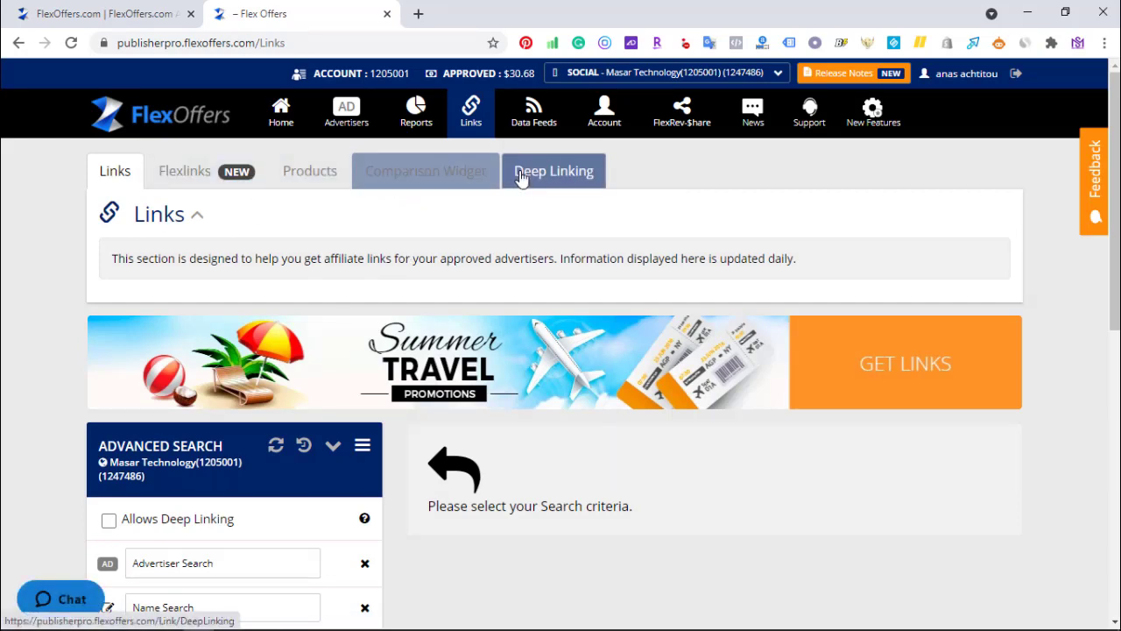
click(606, 123)
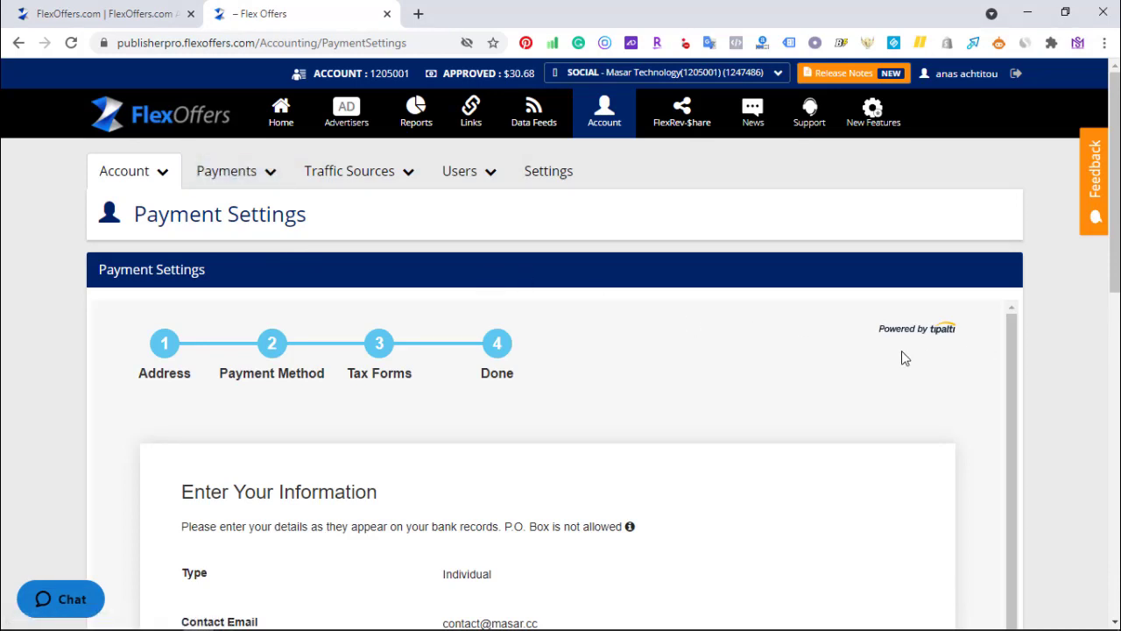
click(251, 179)
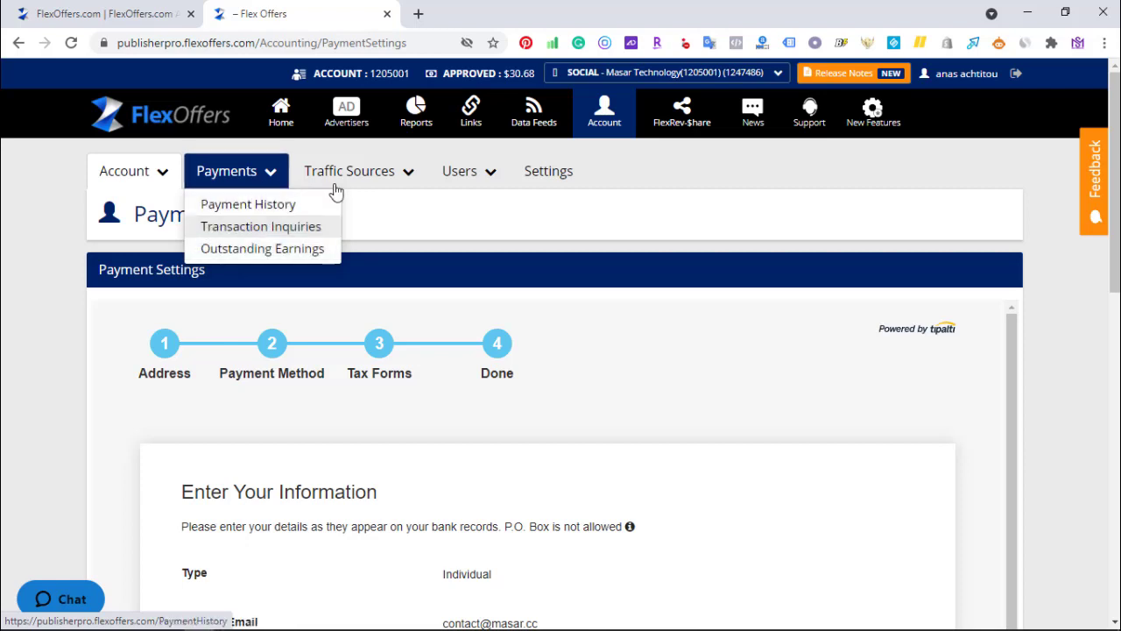
- Open the account's traffic sources list and review the website address of each registered domain
mouse_move(369, 182)
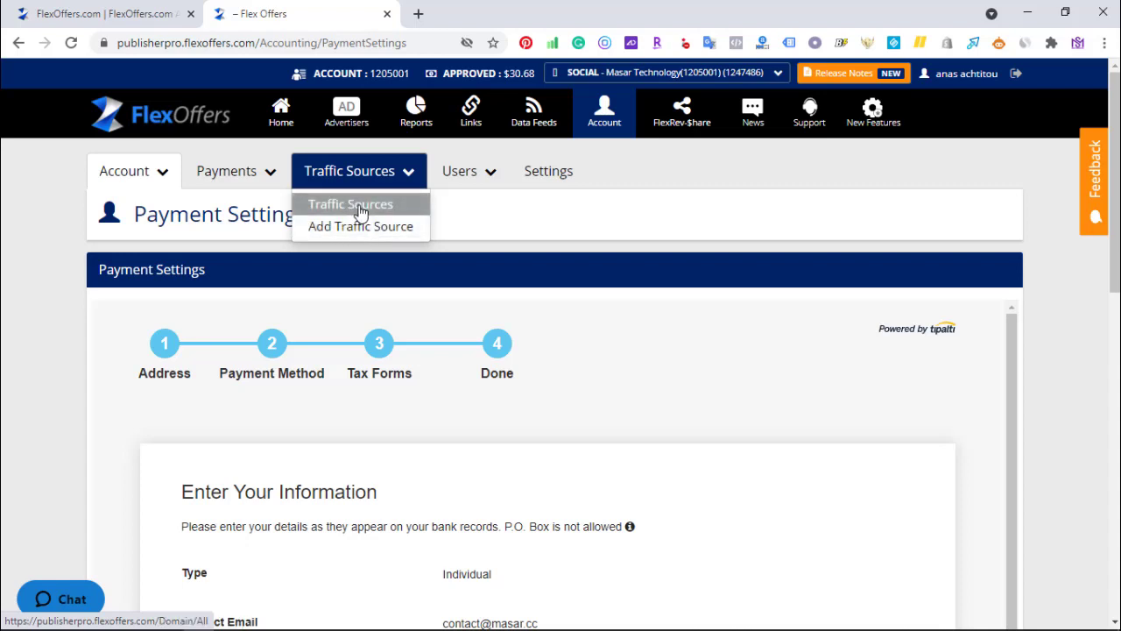
click(357, 205)
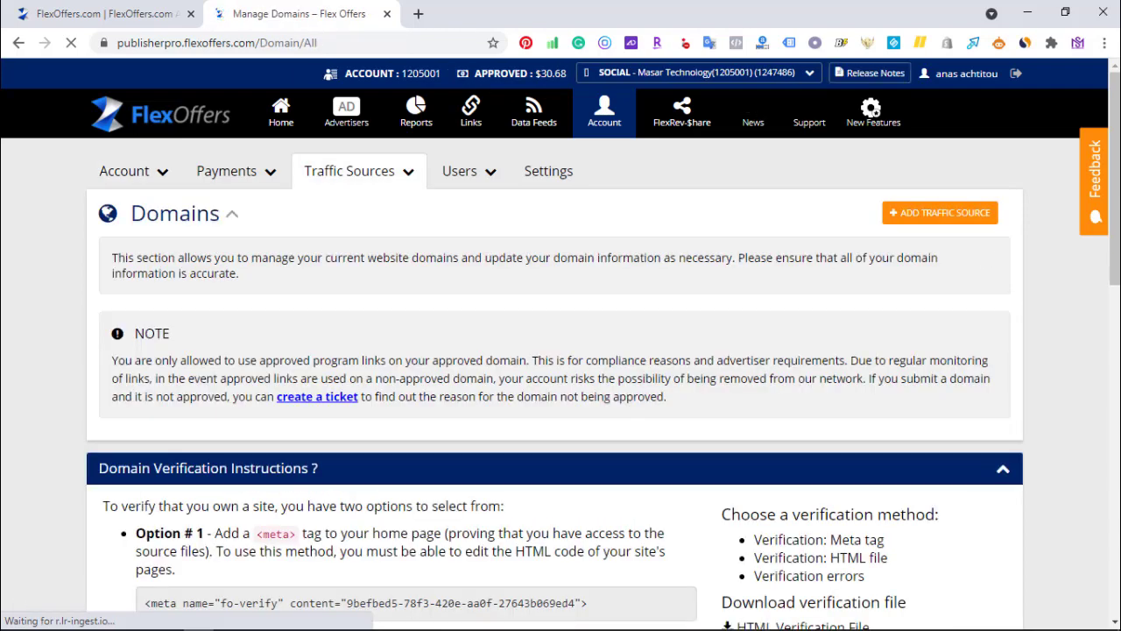
drag(1112, 239, 1108, 491)
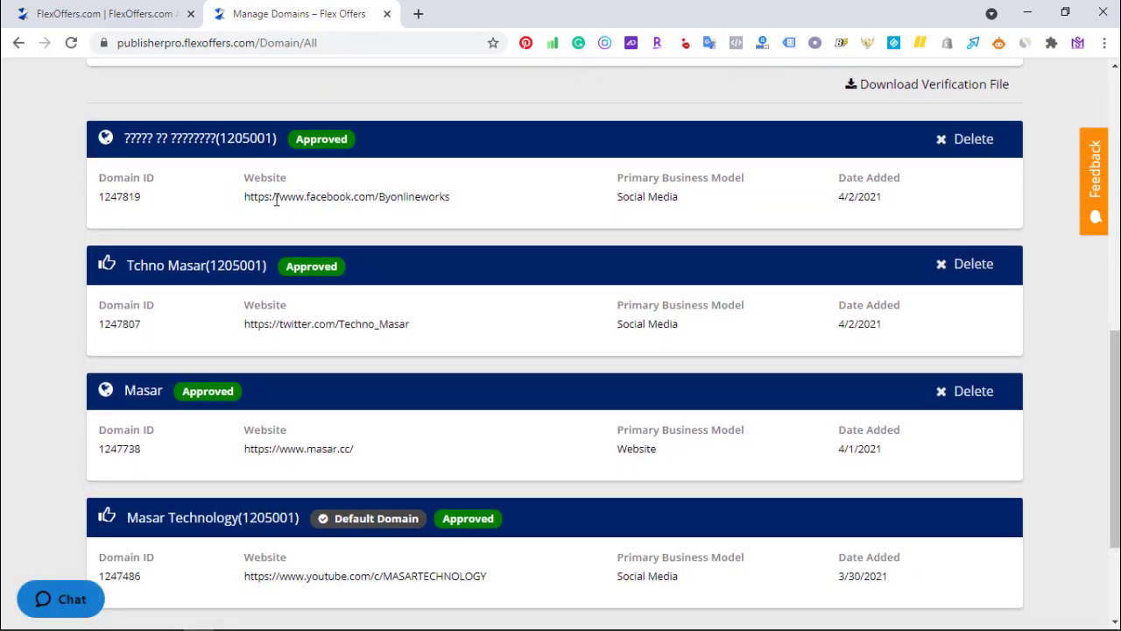
drag(245, 197, 471, 208)
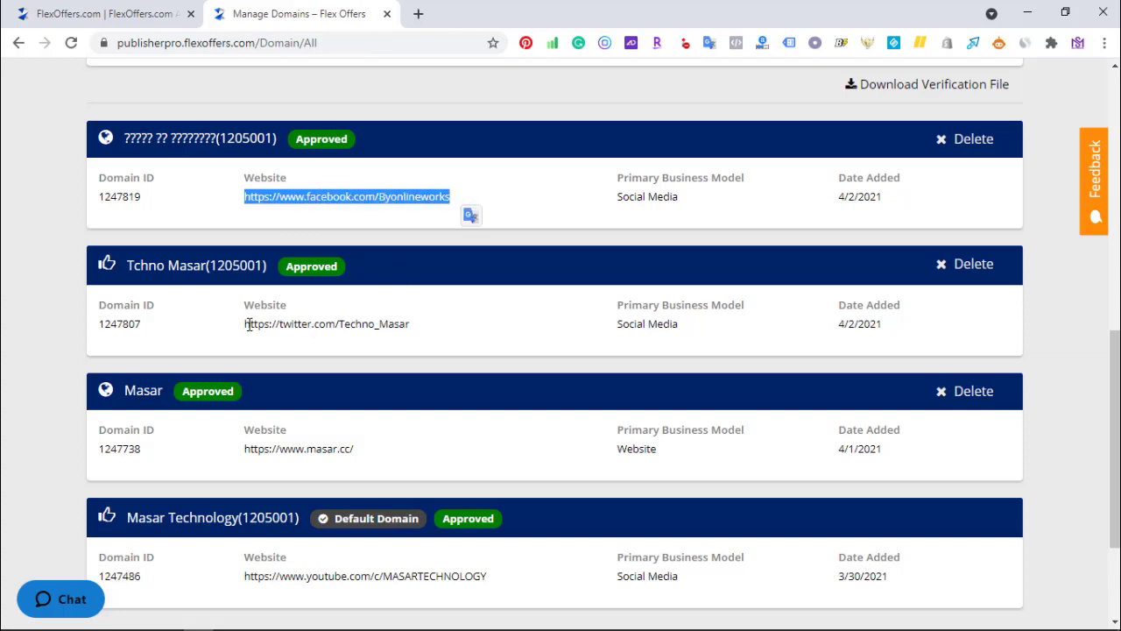
drag(249, 325, 429, 338)
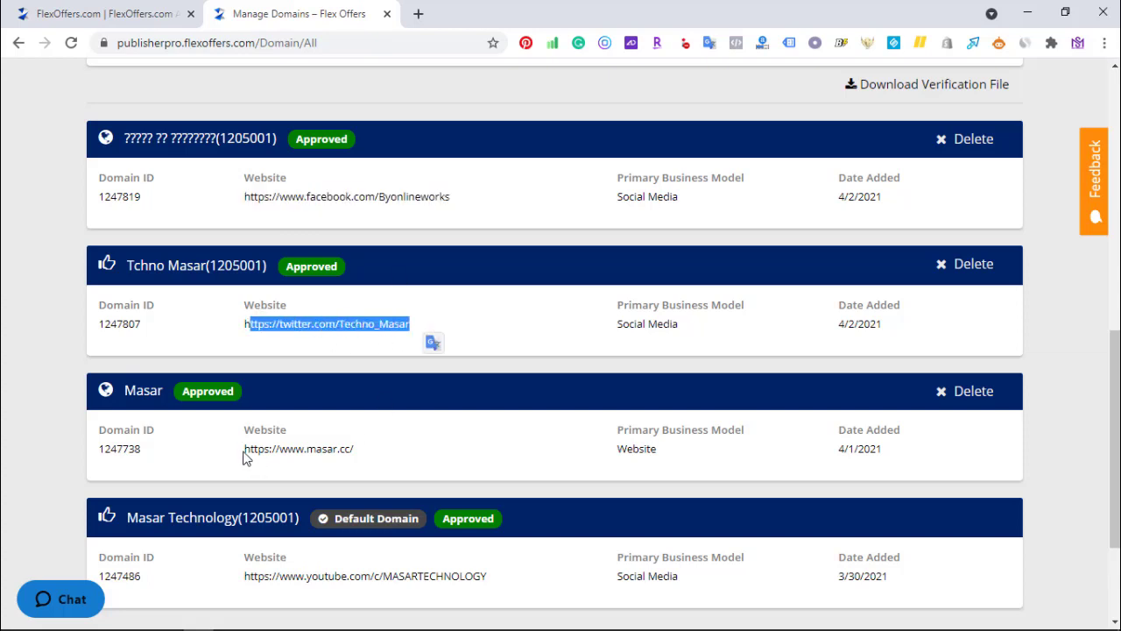
drag(245, 449, 388, 470)
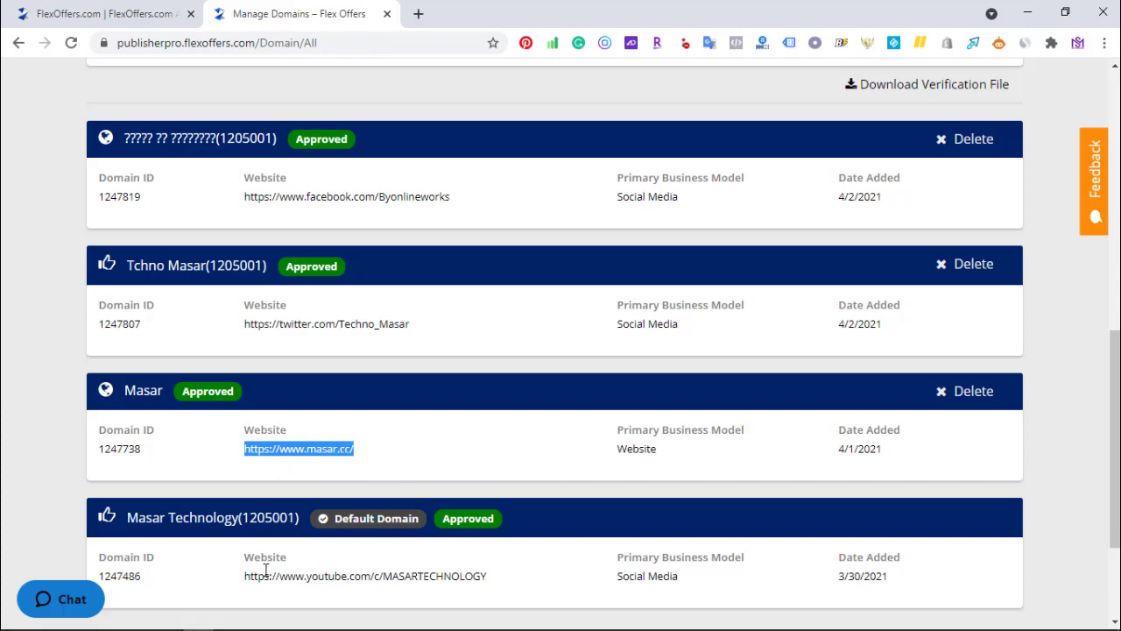
drag(244, 576, 515, 582)
mouse_move(466, 518)
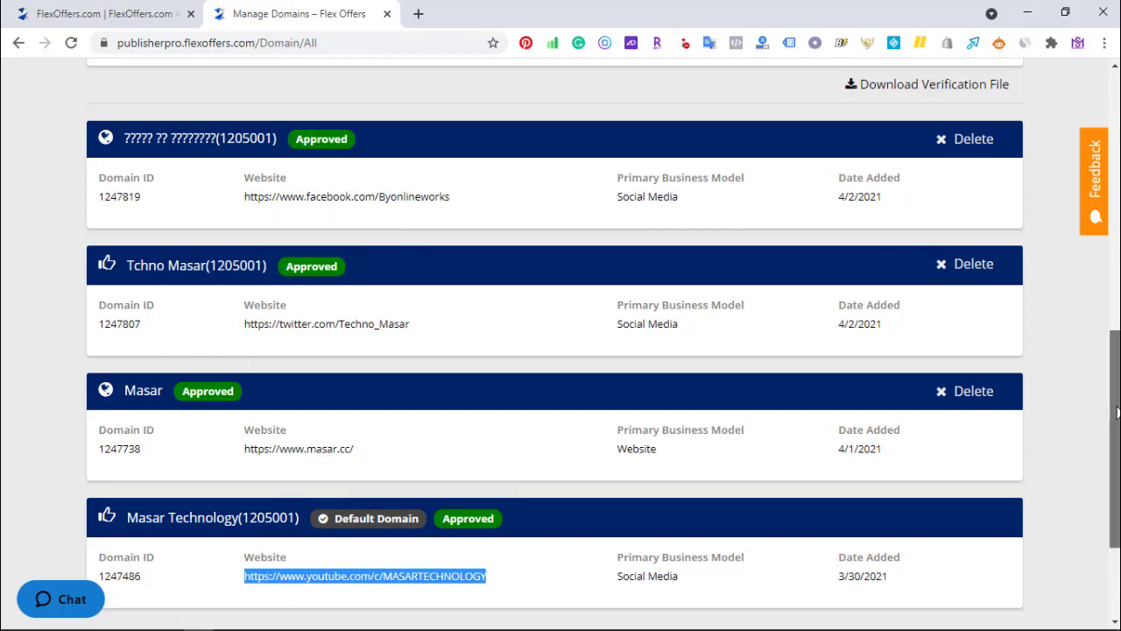
- Examine the meta tag option in the domain verification instructions
drag(1114, 438, 1114, 292)
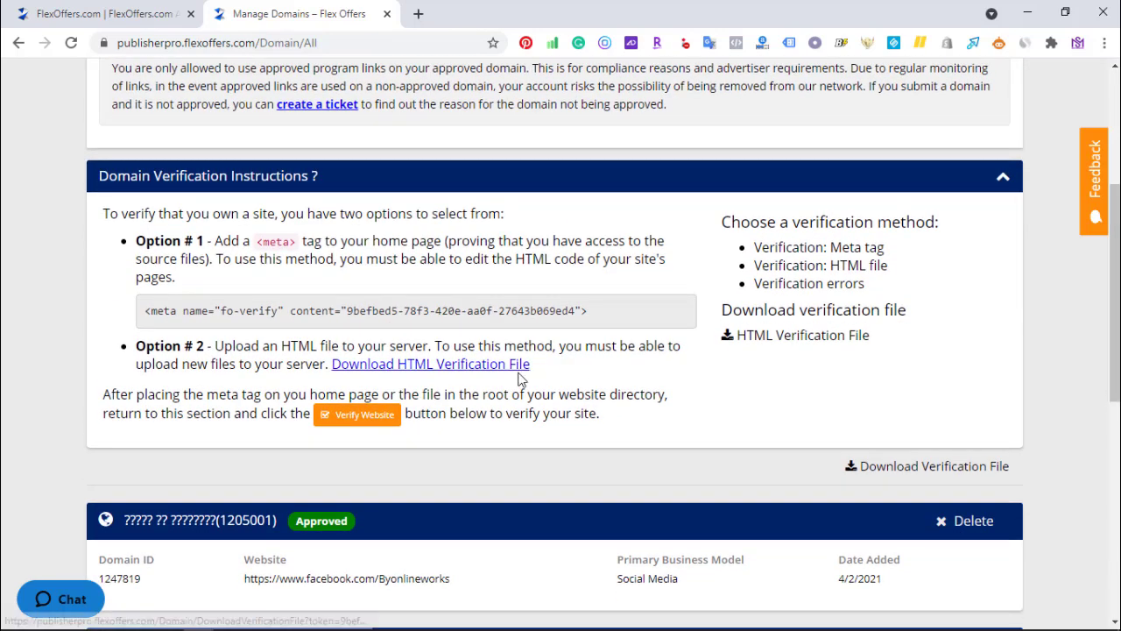
triple_click(280, 311)
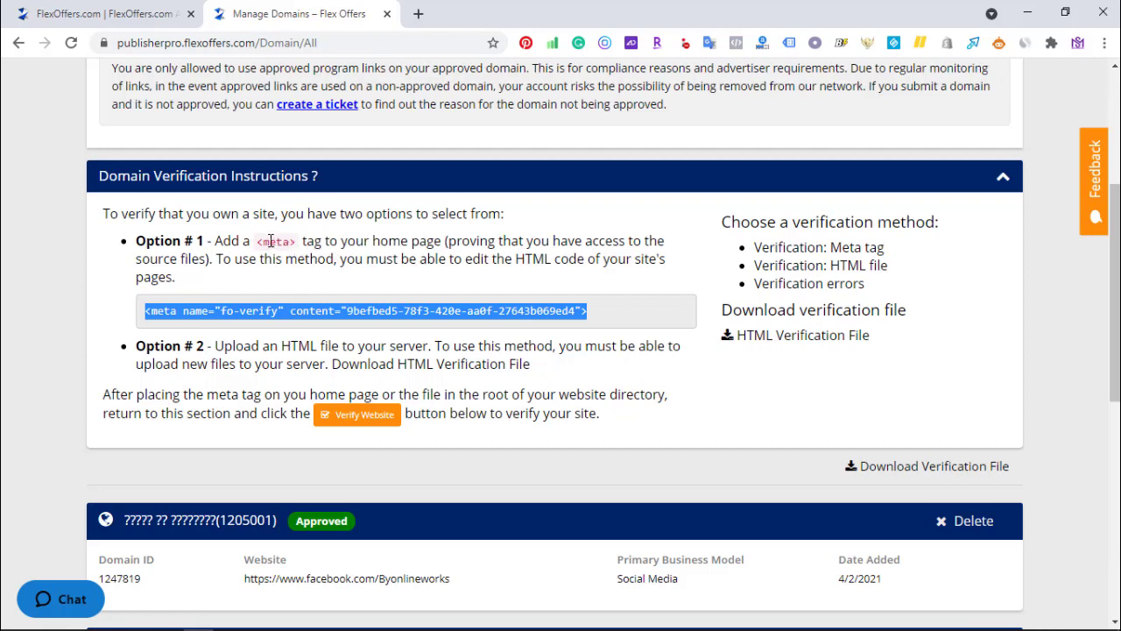
drag(258, 242, 298, 251)
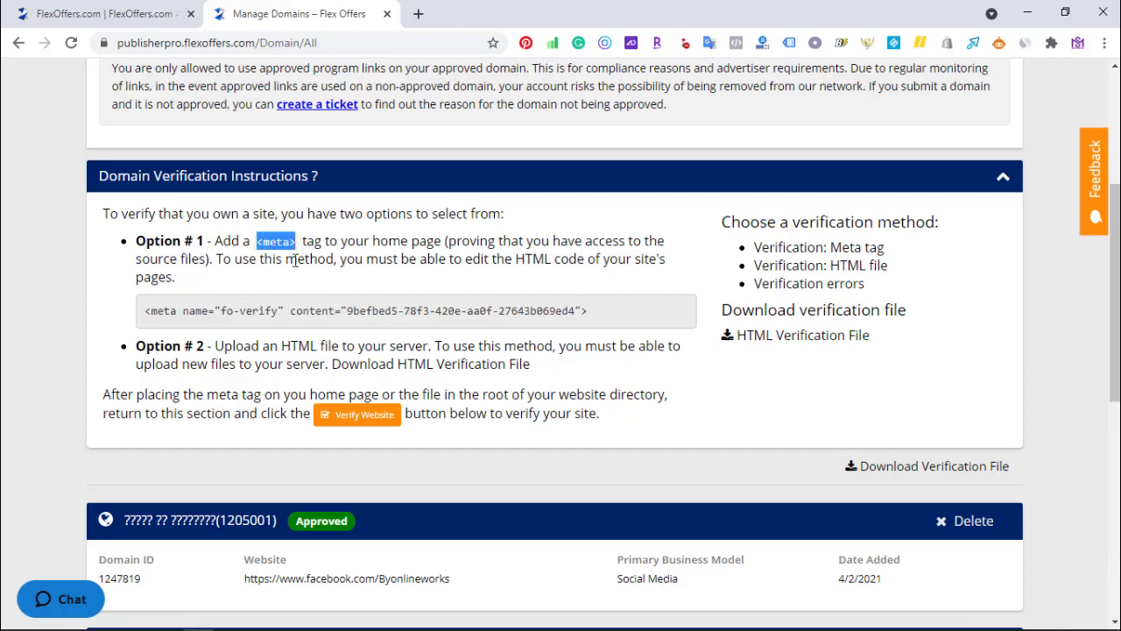
- Open the form for adding a traffic source and examine the My Website, Ads That I Buy and Social Media placement options
scroll(627, 175, up, 3)
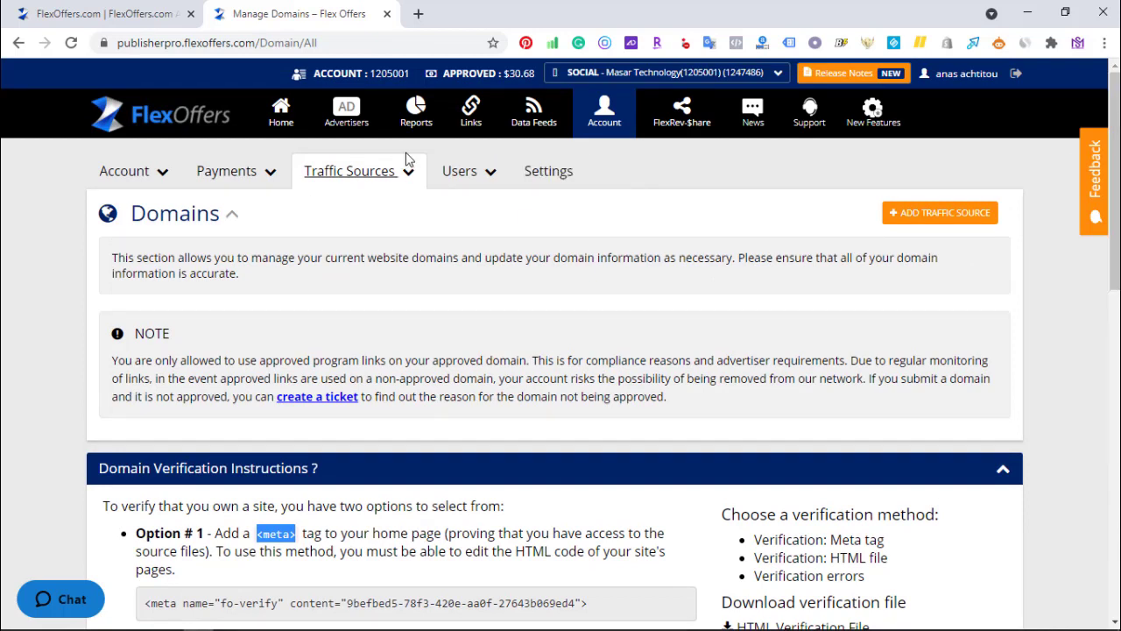
mouse_move(406, 177)
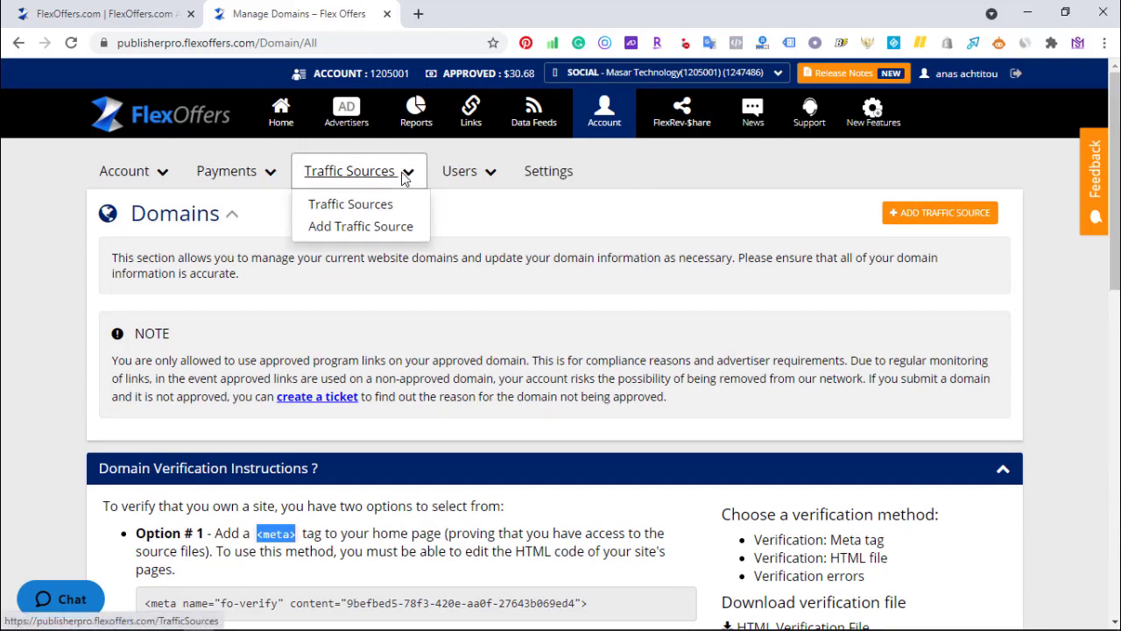
click(358, 231)
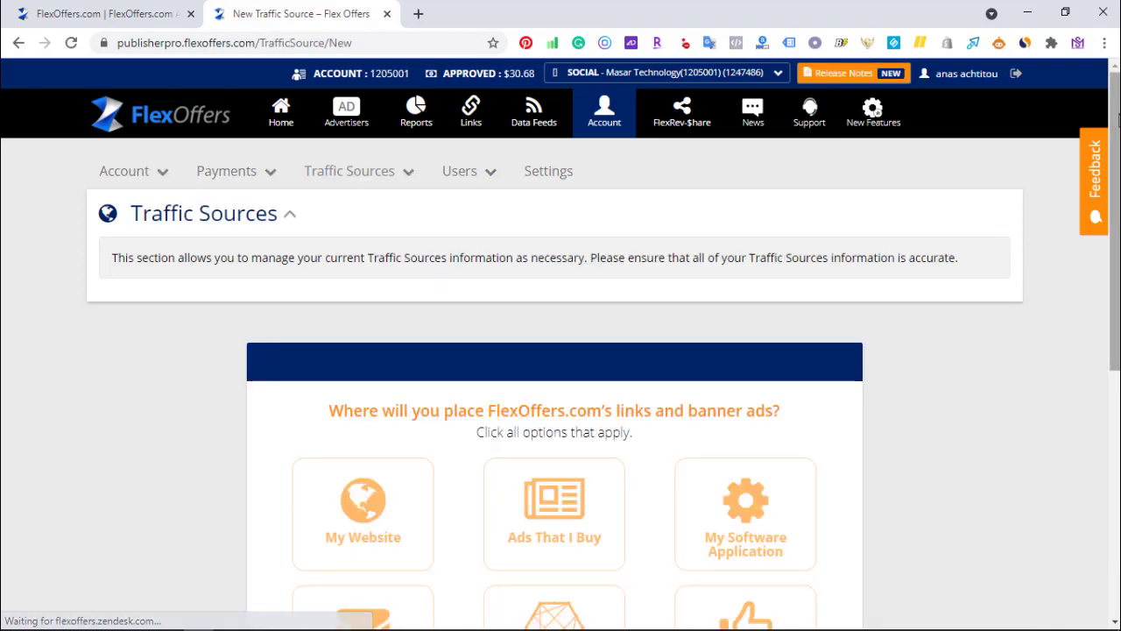
drag(1116, 132, 1115, 293)
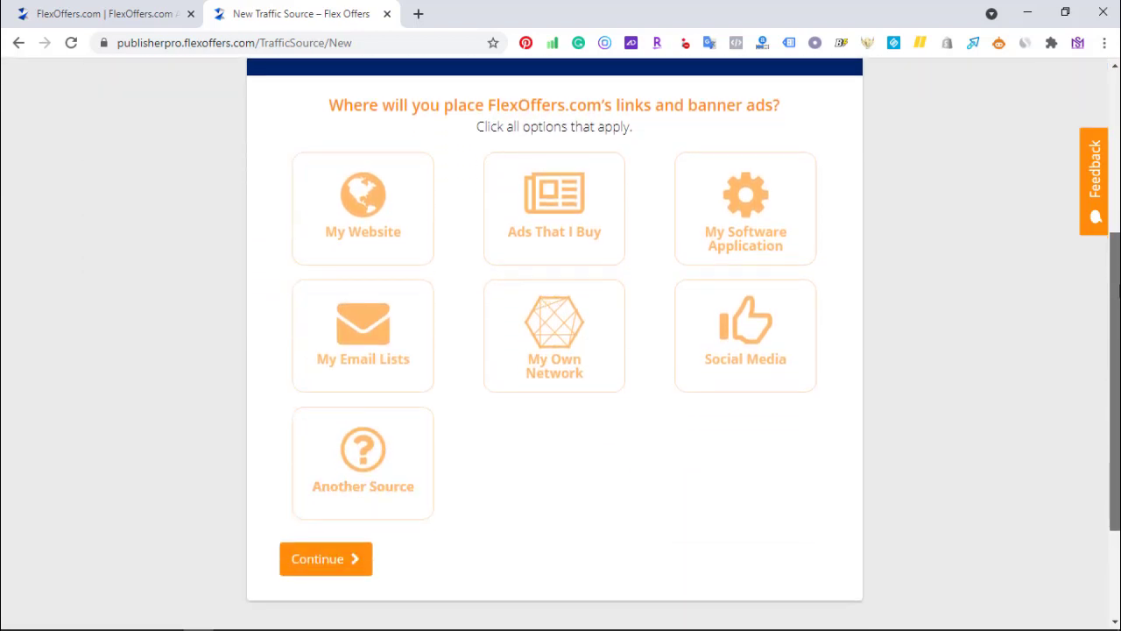
mouse_move(368, 243)
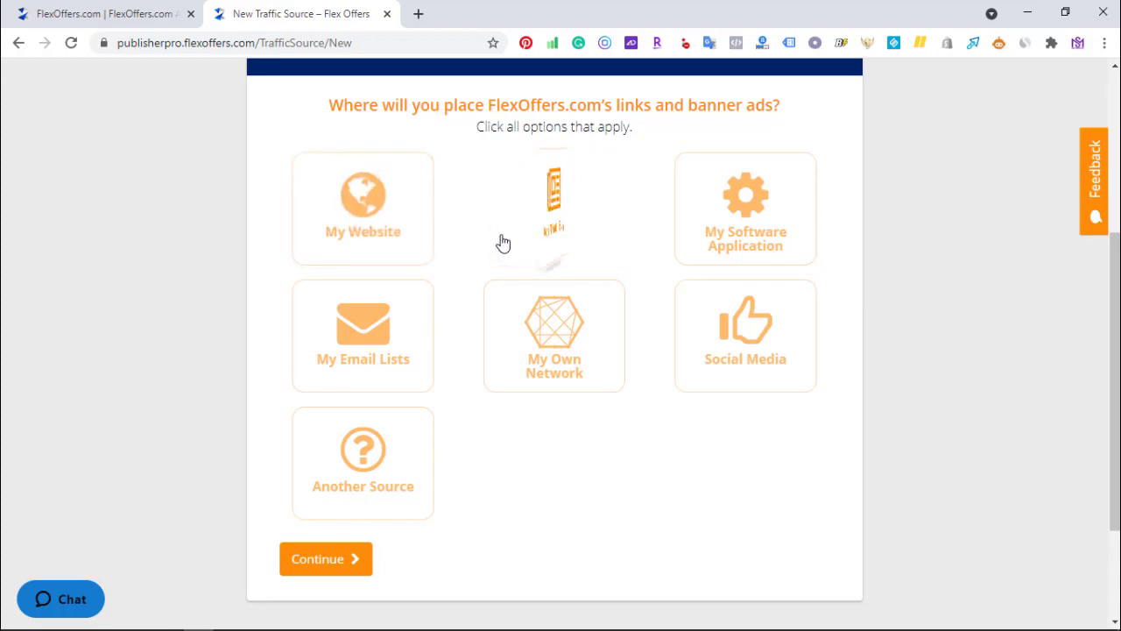
mouse_move(551, 219)
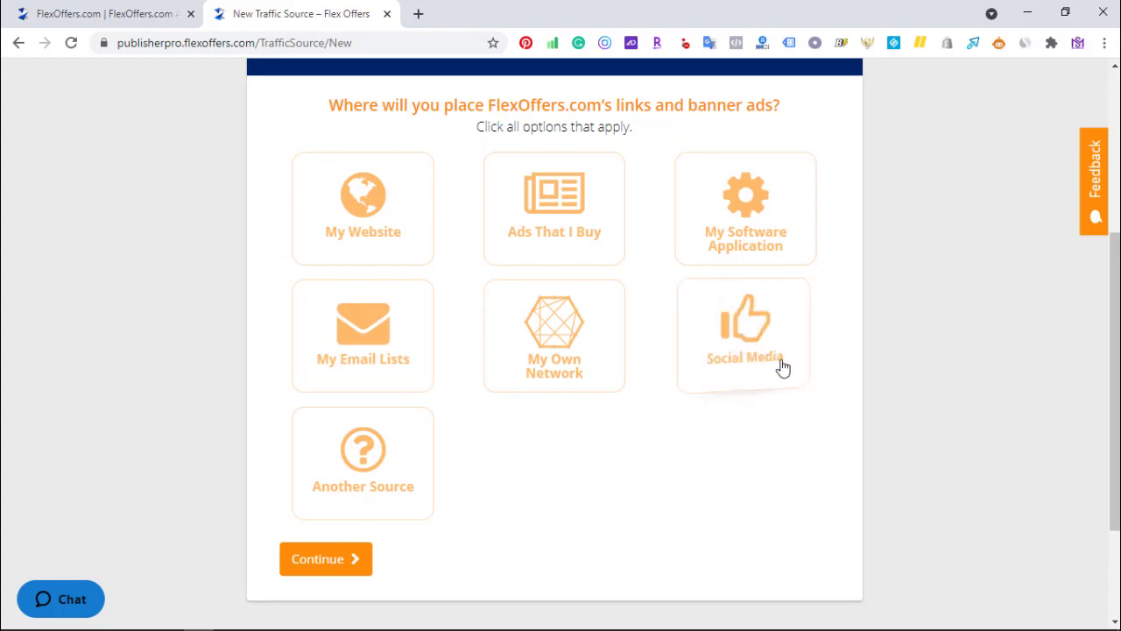
mouse_move(743, 365)
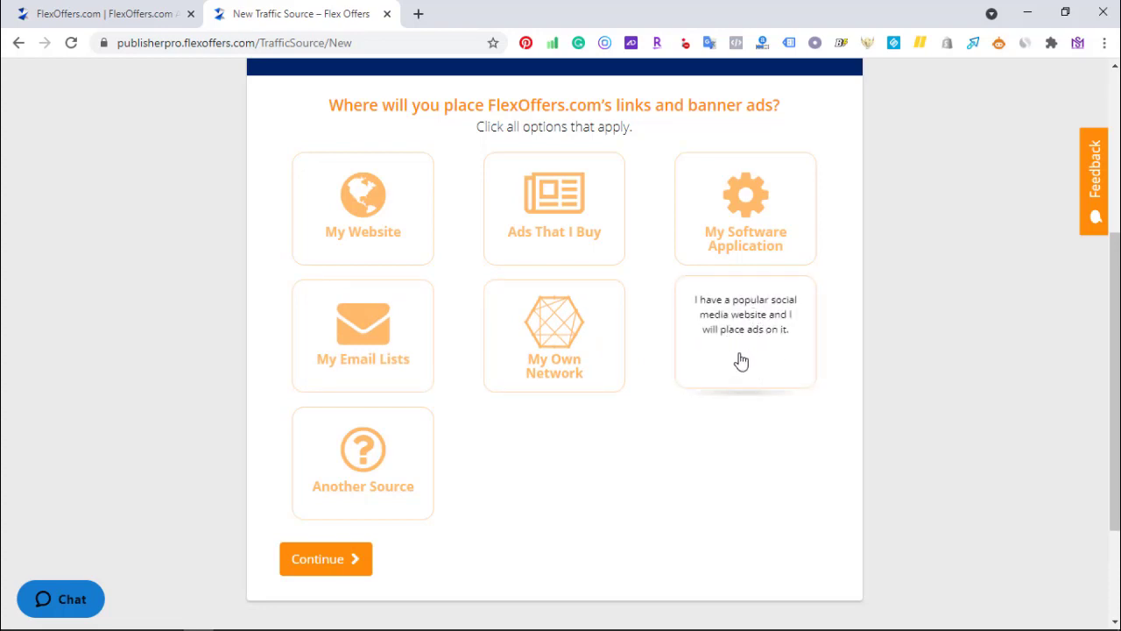
- Choose My Website as the placement for the new traffic source and examine the questions in its website details form
click(374, 214)
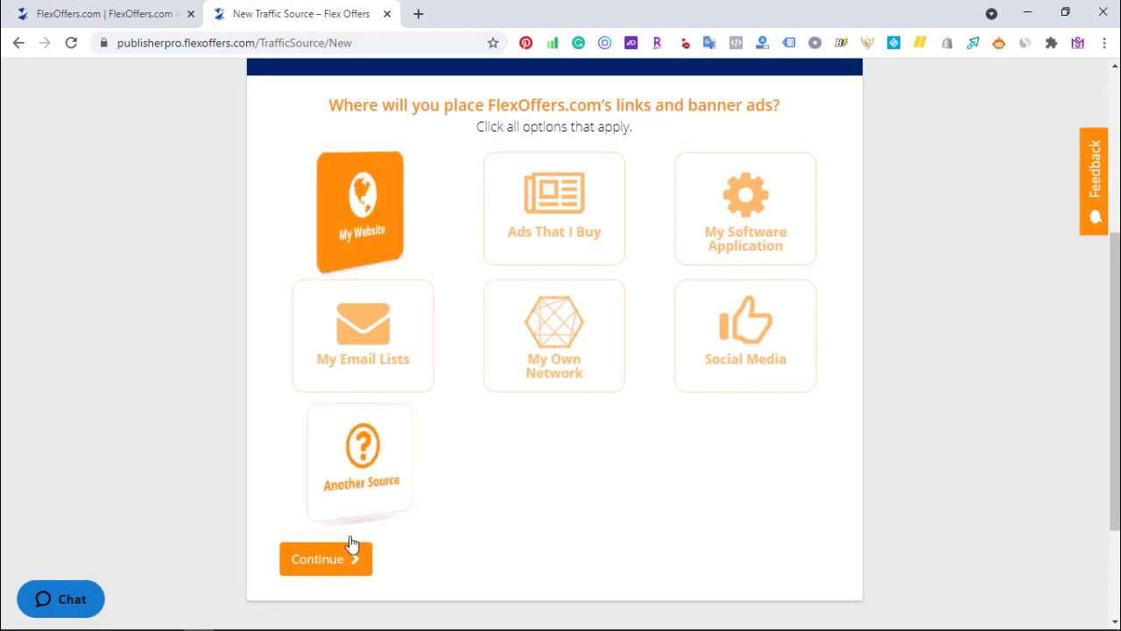
click(330, 565)
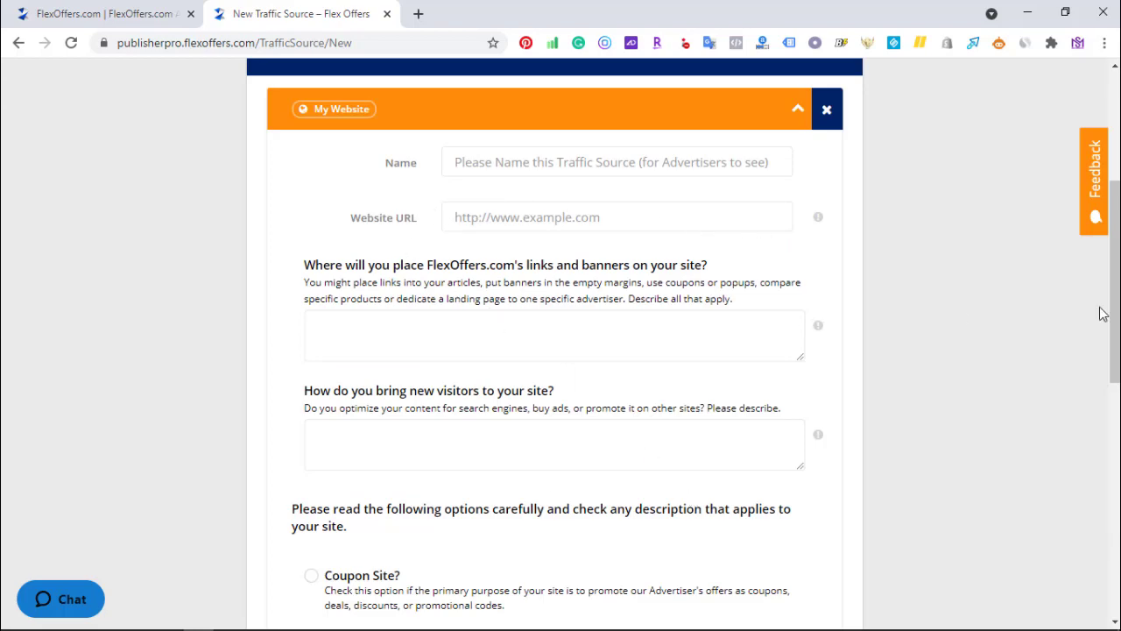
drag(1114, 308, 1117, 405)
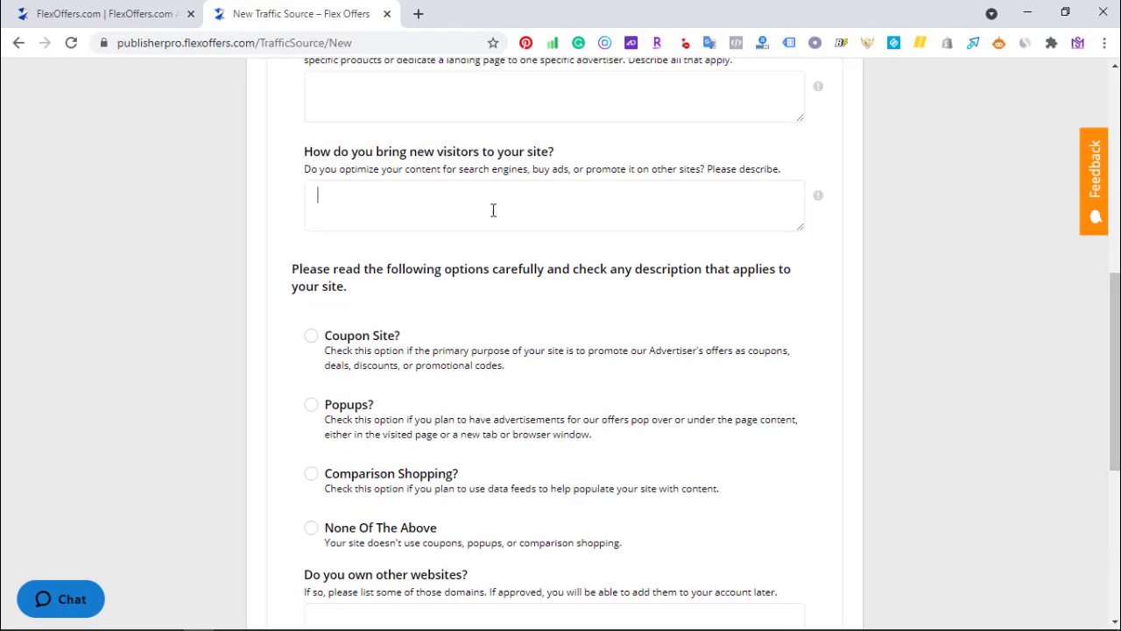
click(452, 221)
scroll(1113, 359, down, 3)
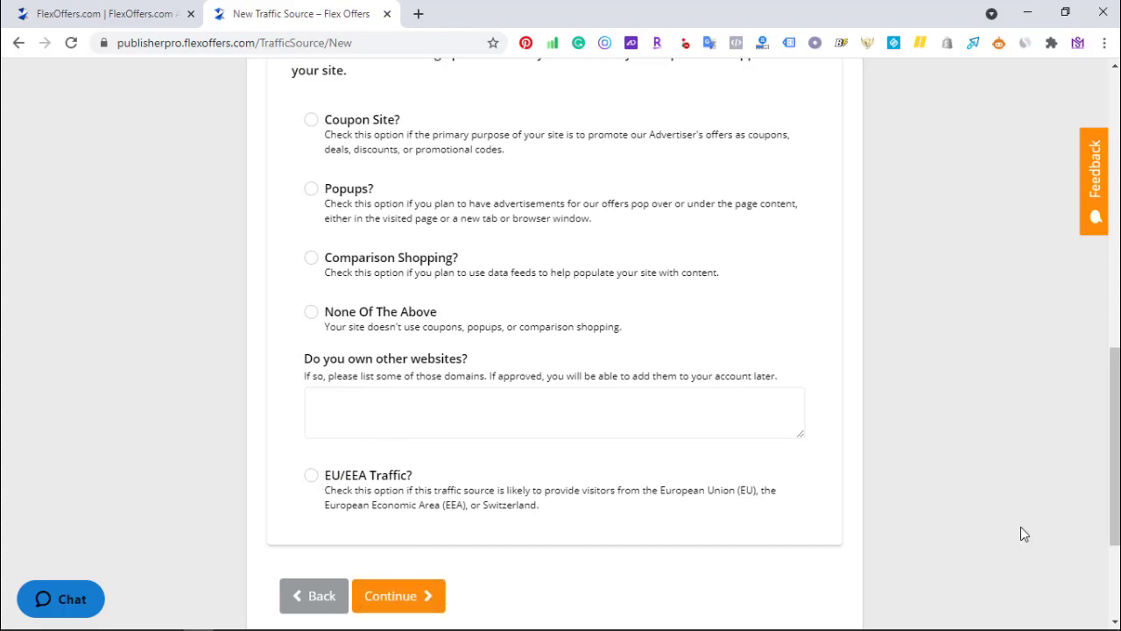
scroll(1023, 533, up, 9)
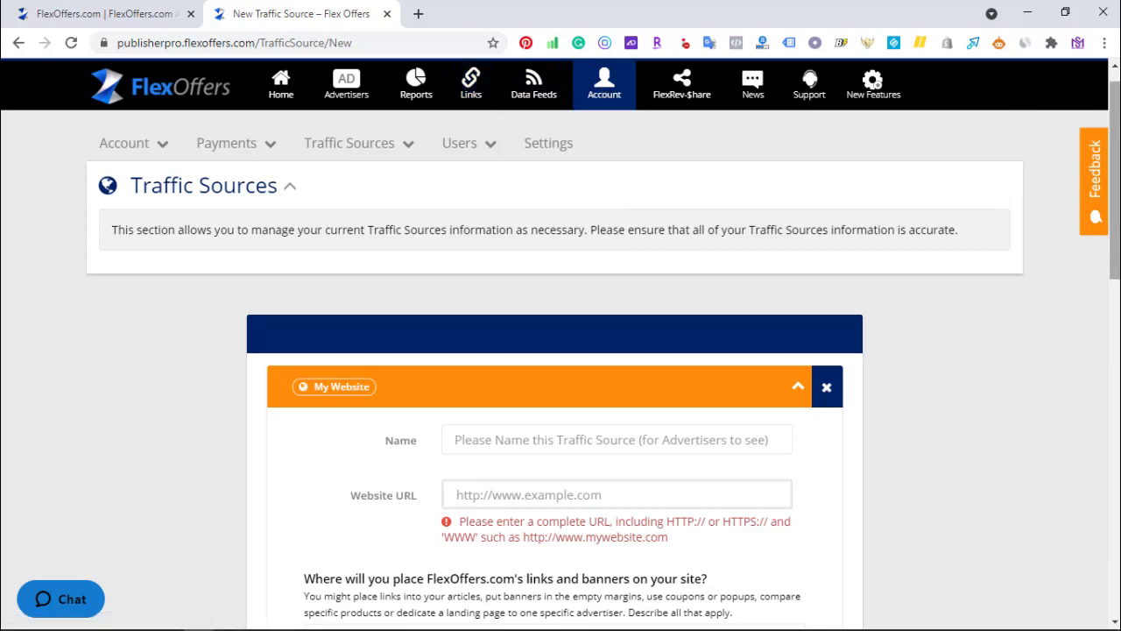
scroll(477, 263, down, 2)
scroll(477, 263, up, 3)
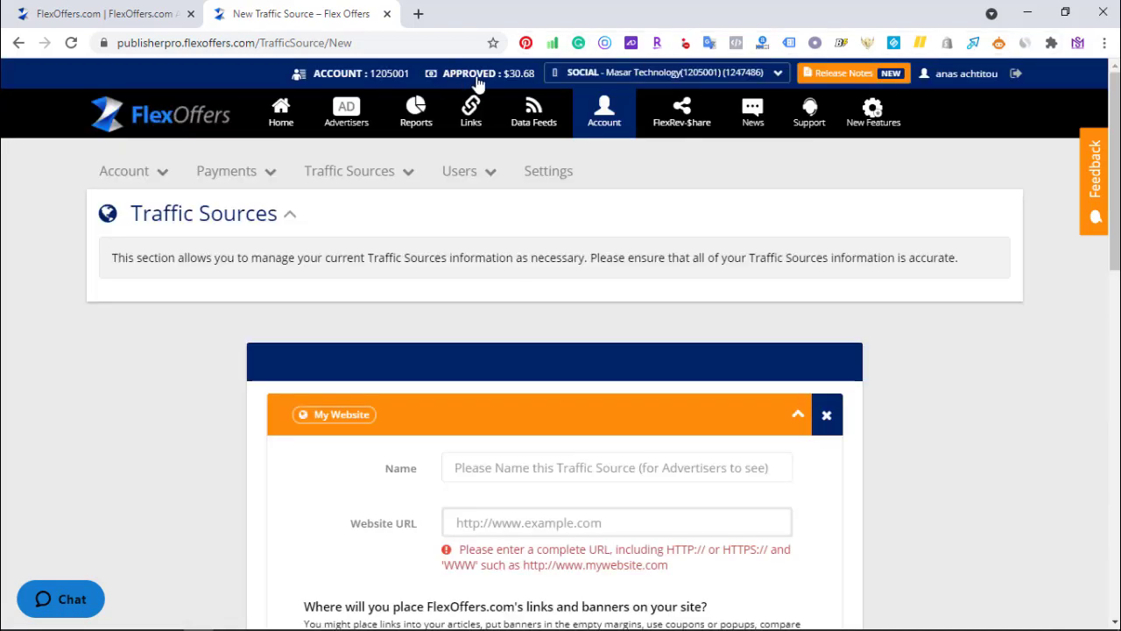
- View the account balance details, open the outstanding earnings, and review the SimpliSafe entry and its commission amount
mouse_move(481, 84)
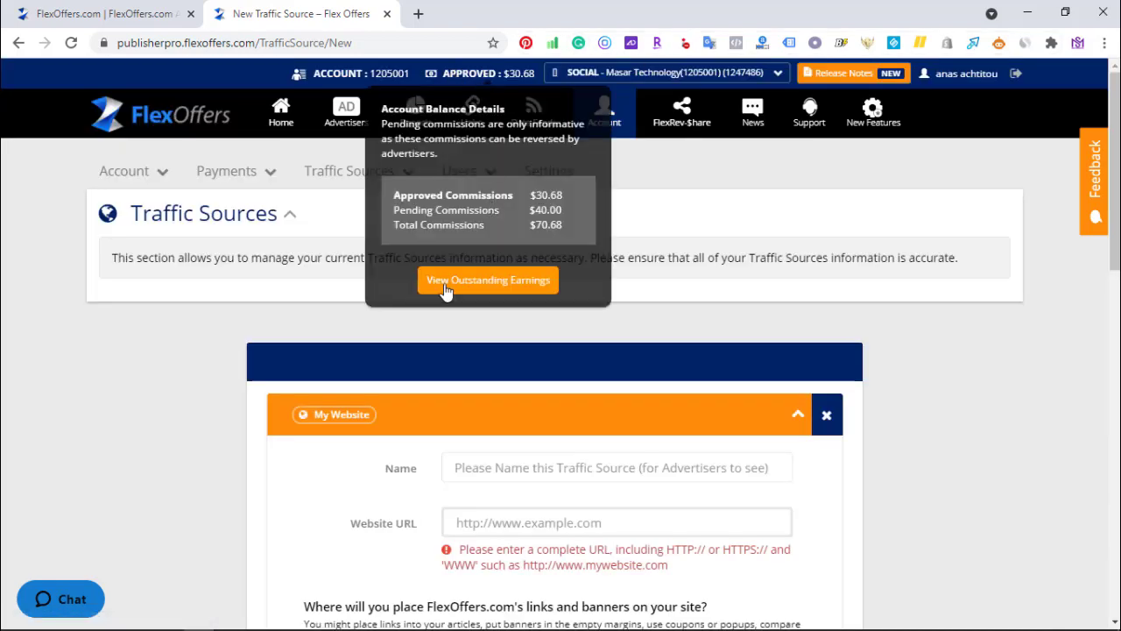
click(475, 280)
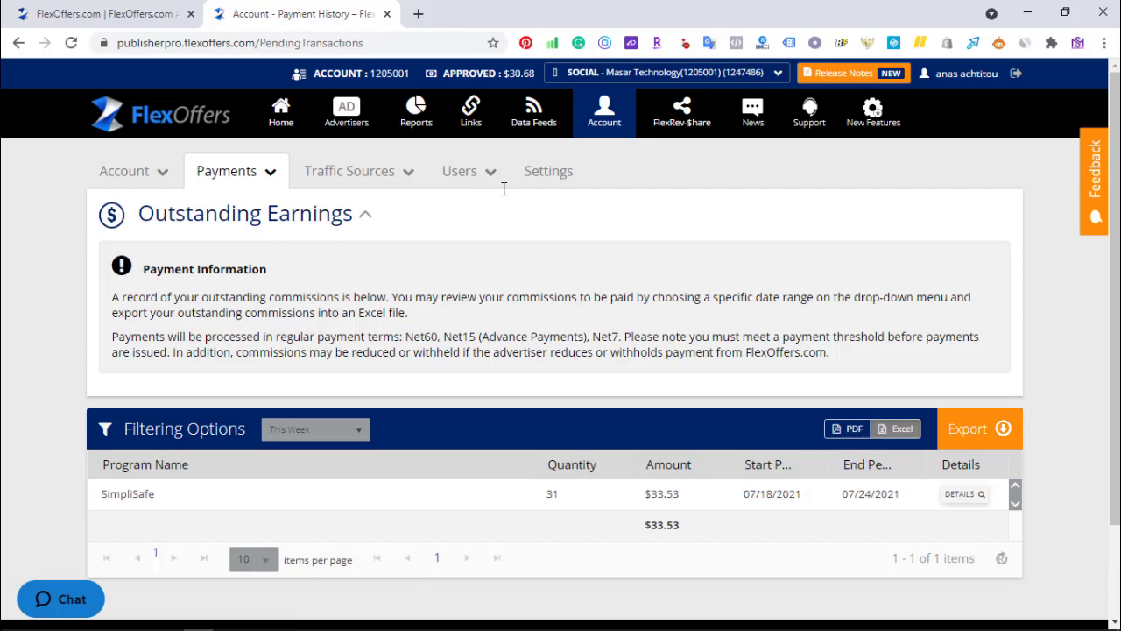
scroll(715, 324, down, 1)
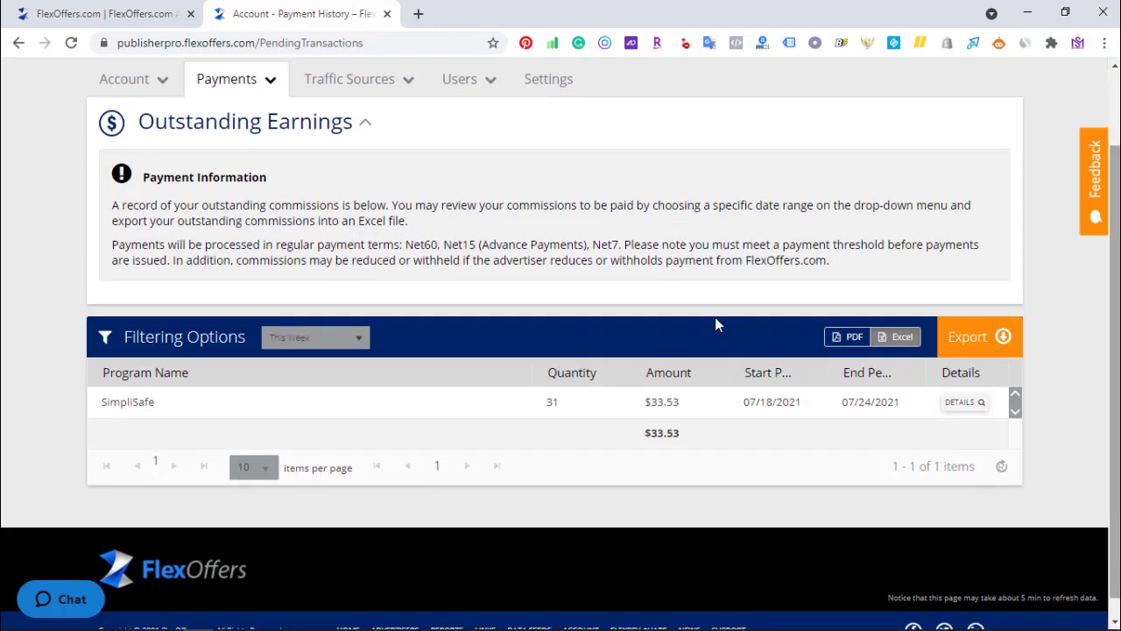
double_click(121, 402)
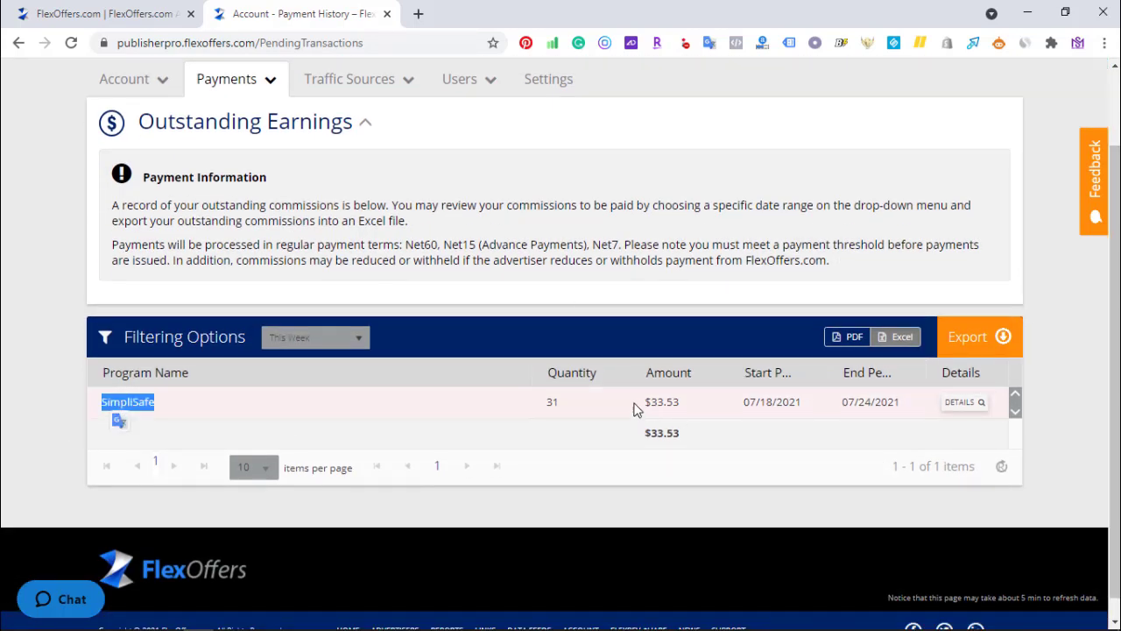
drag(657, 405, 680, 407)
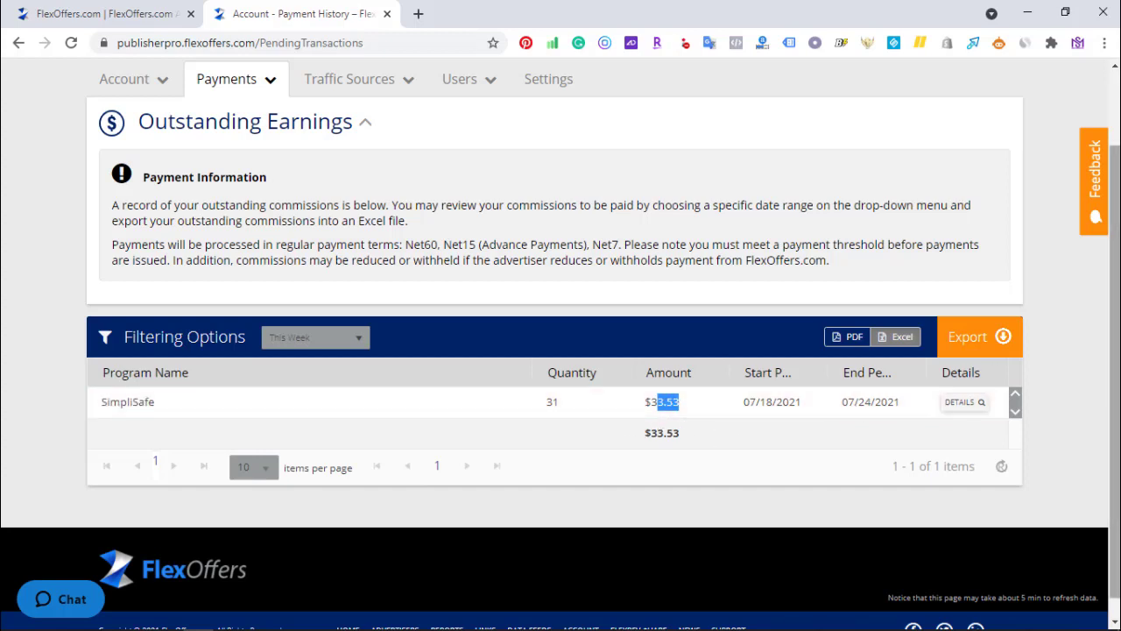
scroll(1077, 265, down, 1)
scroll(1077, 264, up, 3)
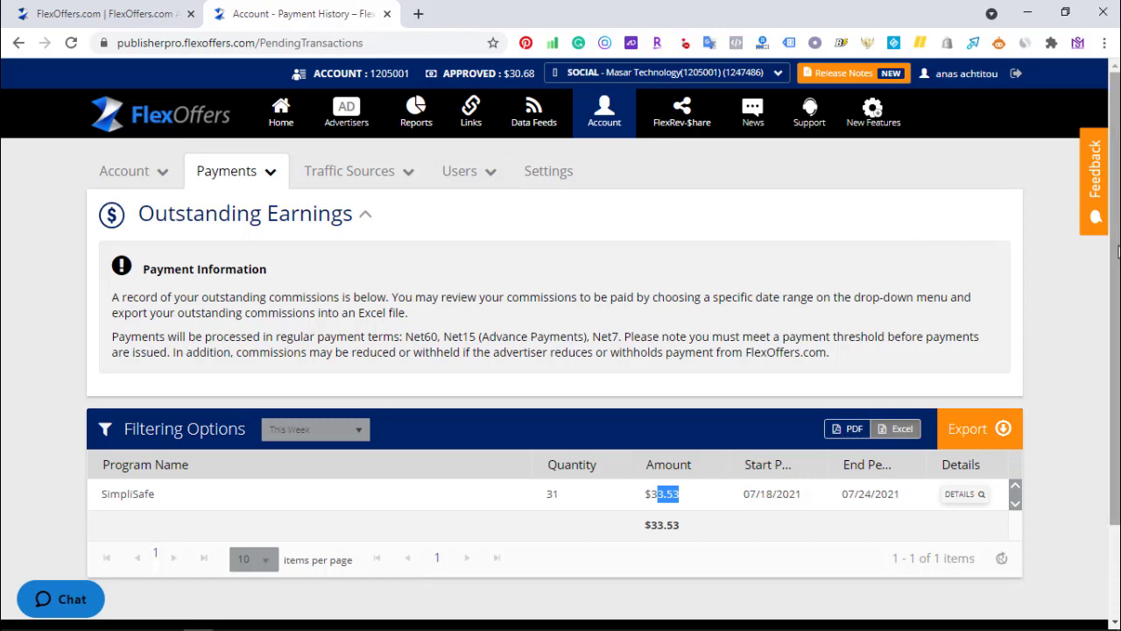
scroll(1114, 298, down, 2)
scroll(1114, 298, up, 3)
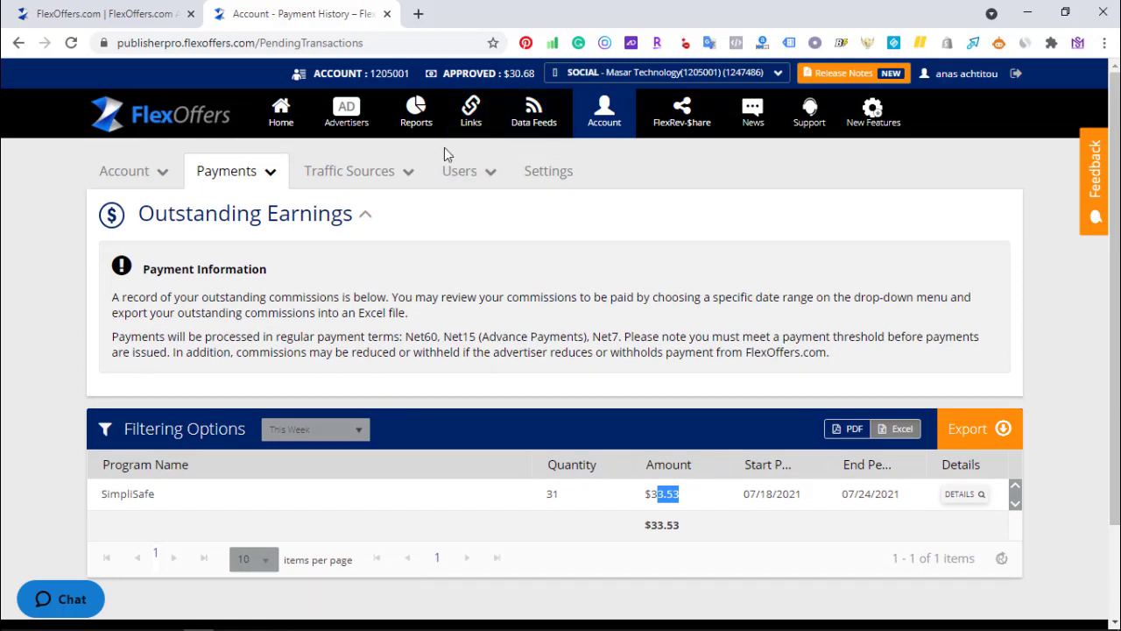
- Show the available payment pages, then open the account's Payment Settings and review the address information form
click(270, 174)
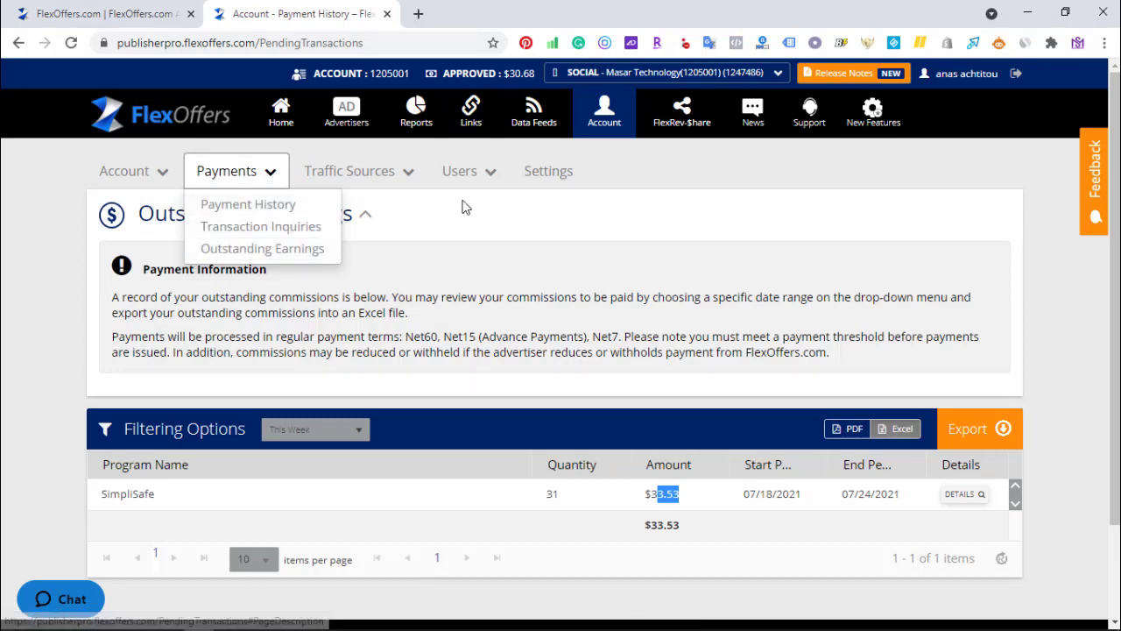
click(142, 176)
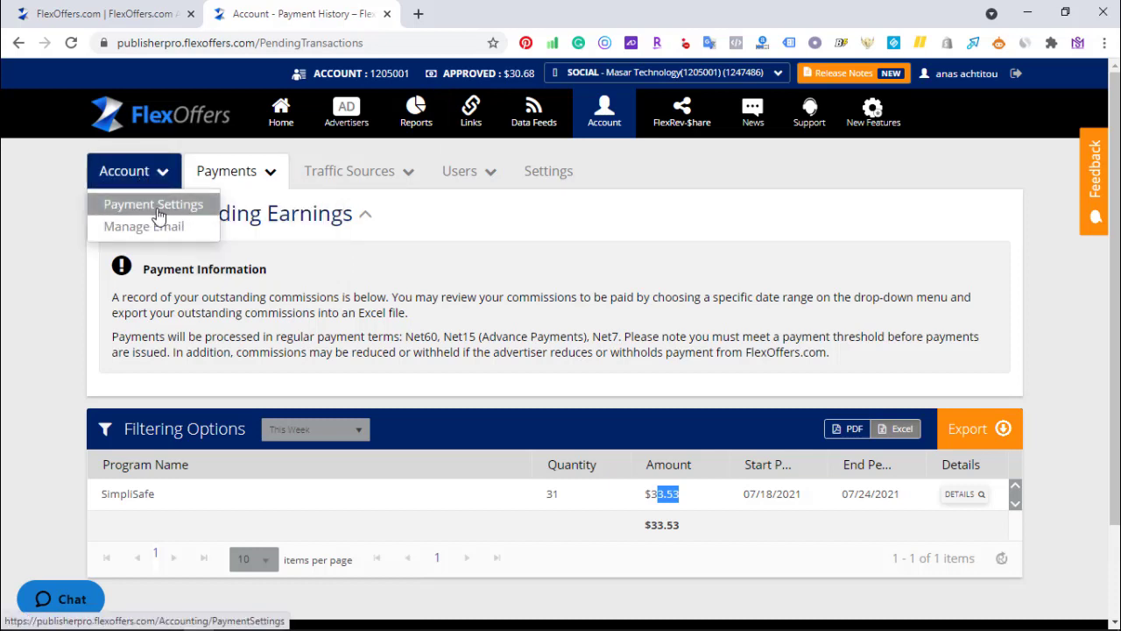
click(154, 205)
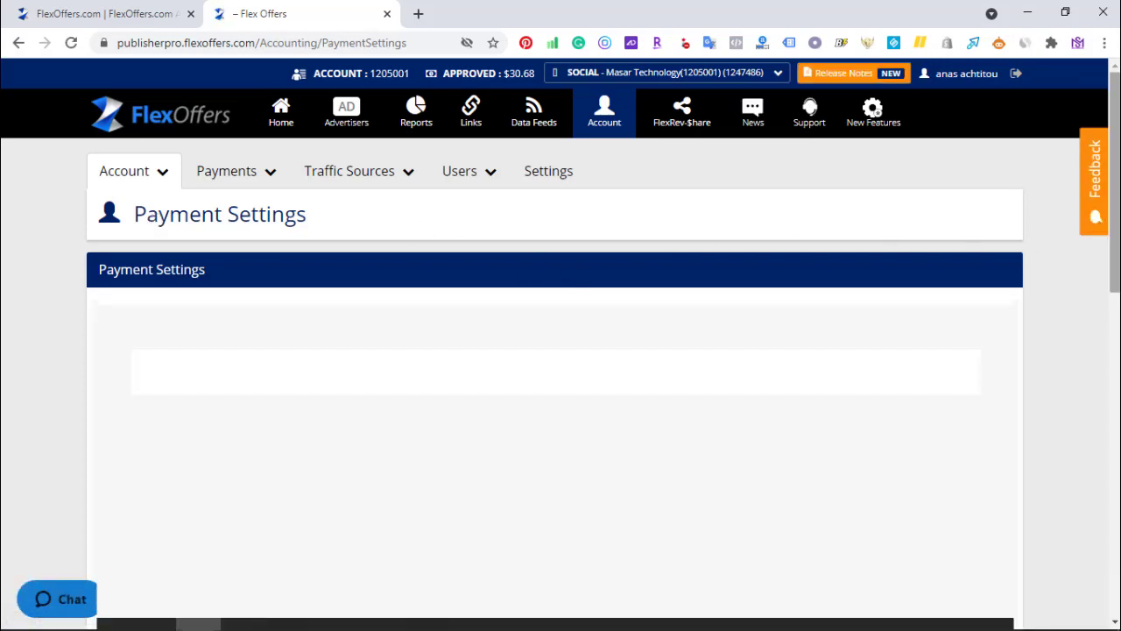
drag(1115, 272, 1117, 594)
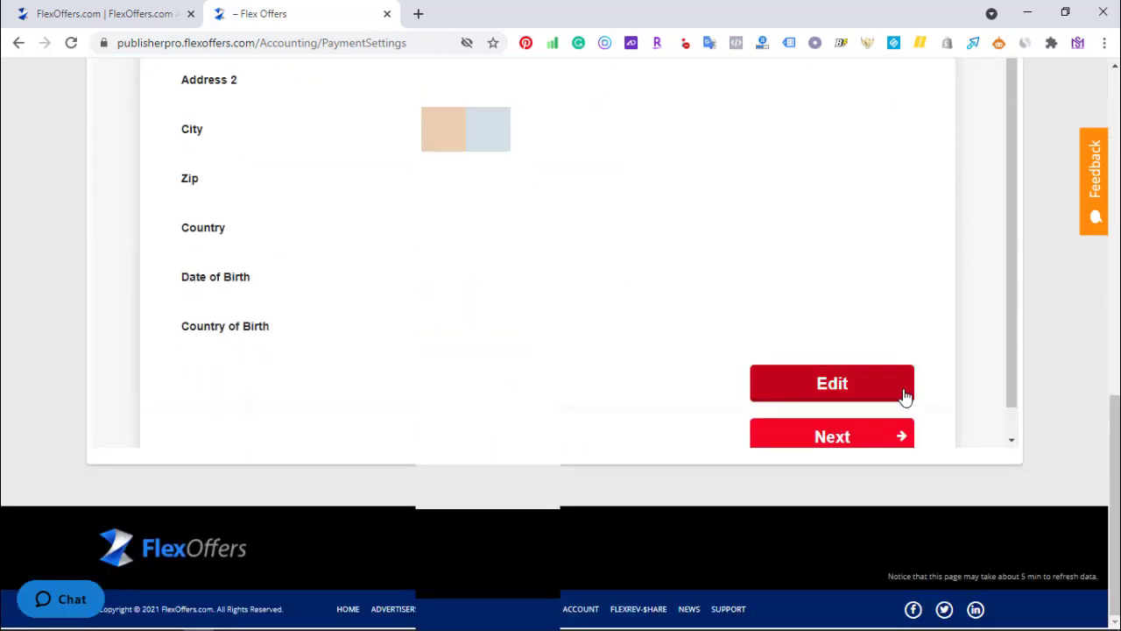
drag(1114, 508, 1114, 140)
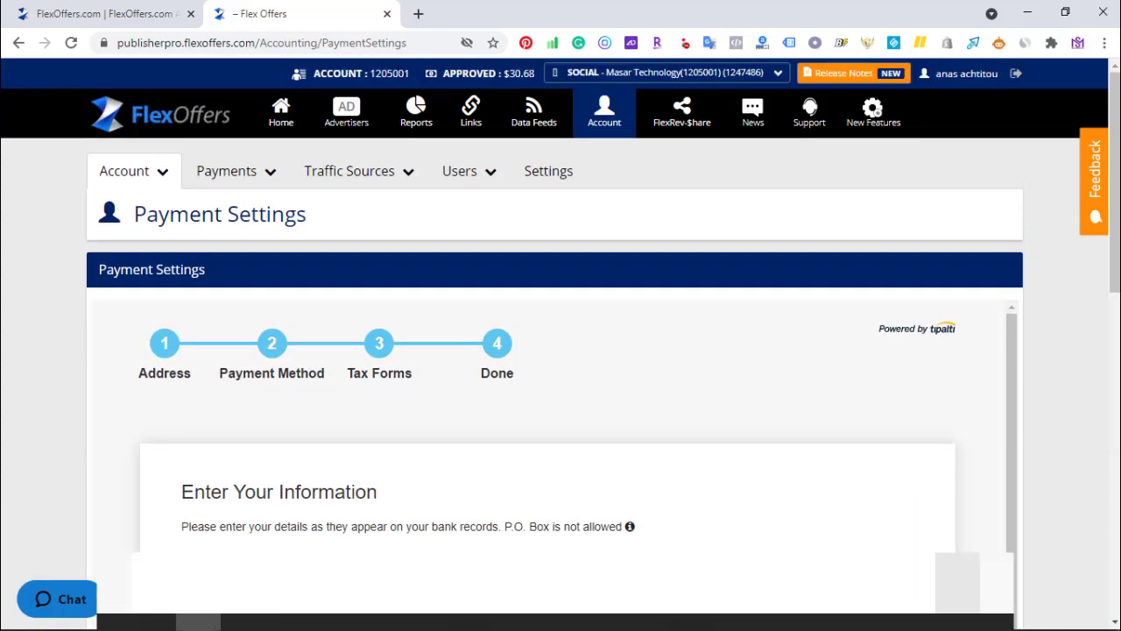